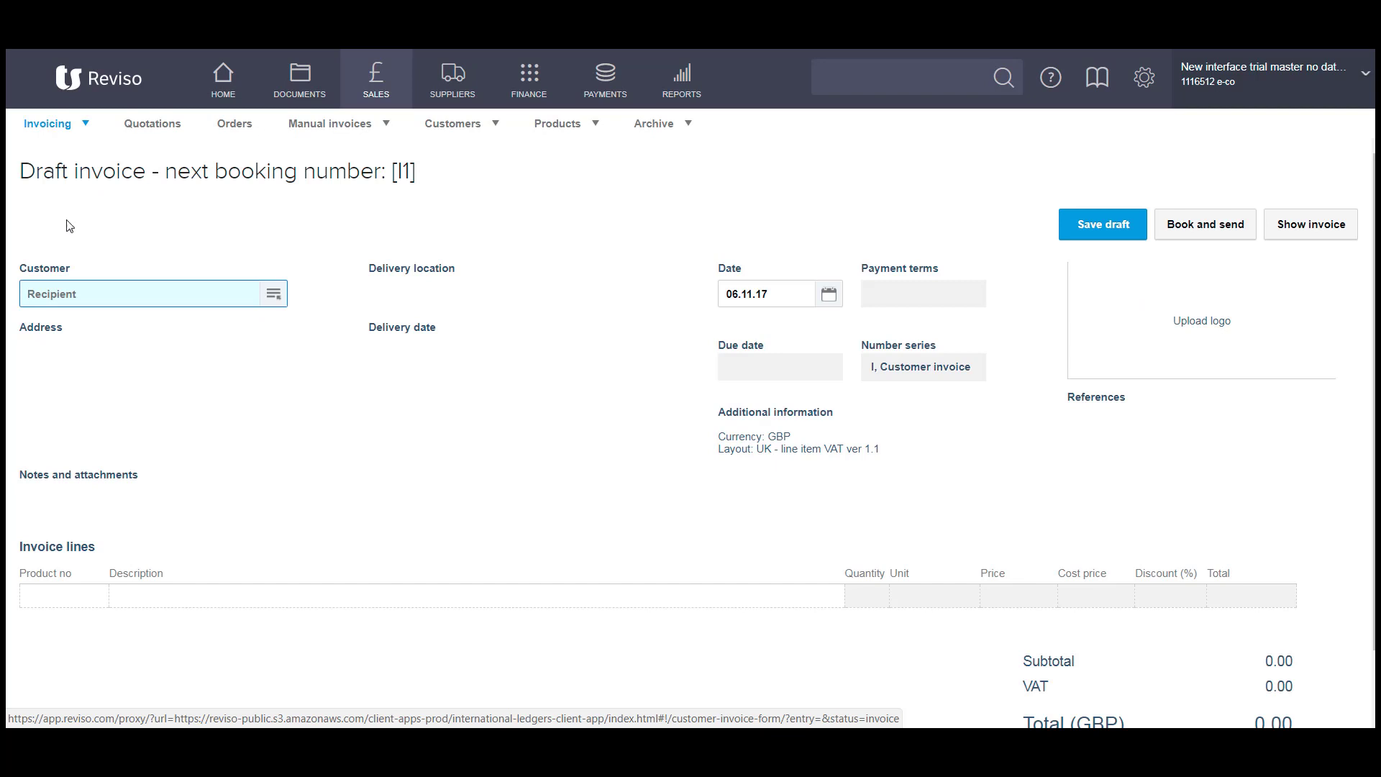
Open the Customers picker from the draft invoice's Customer field.
left_click(273, 295)
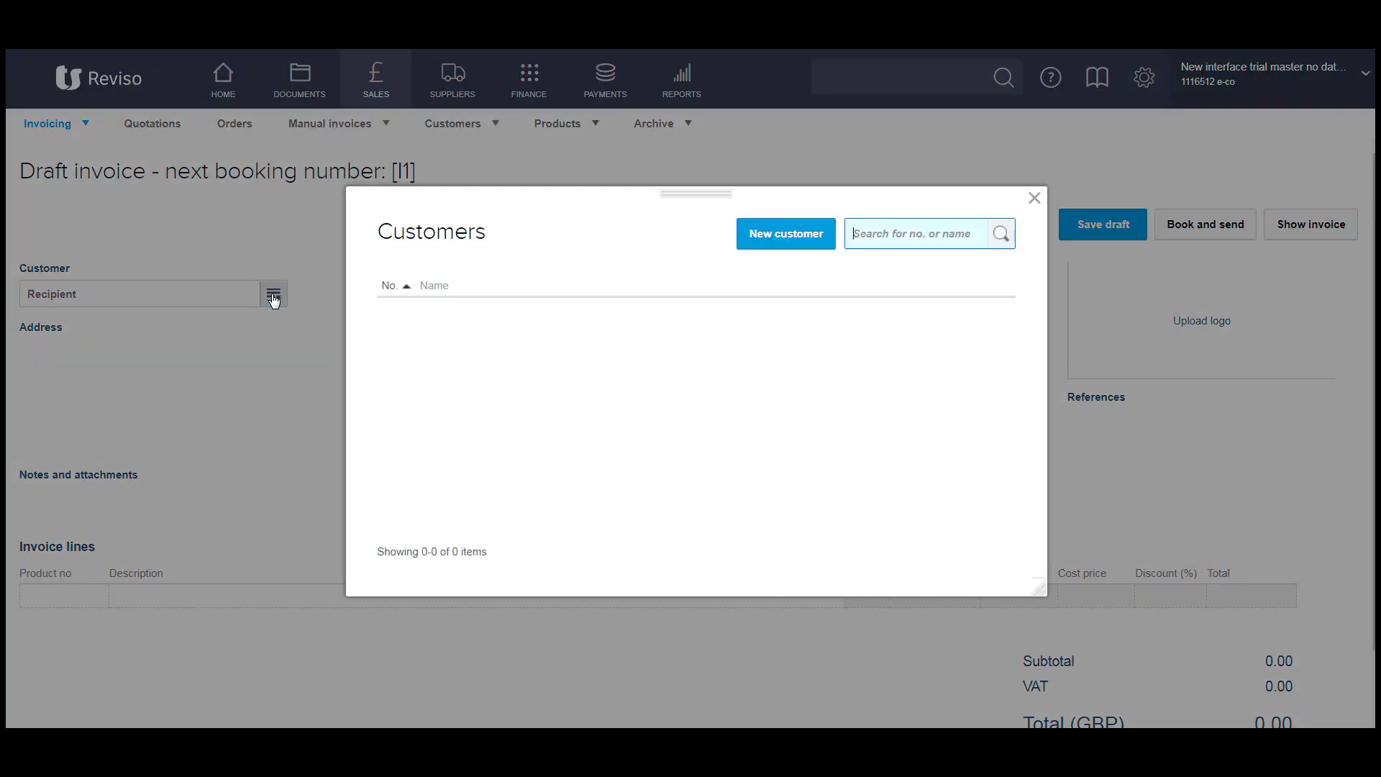
Create customer 'test customer' with an invoice e-mail and Invoice date + 14 days terms, and apply it.
left_click(785, 234)
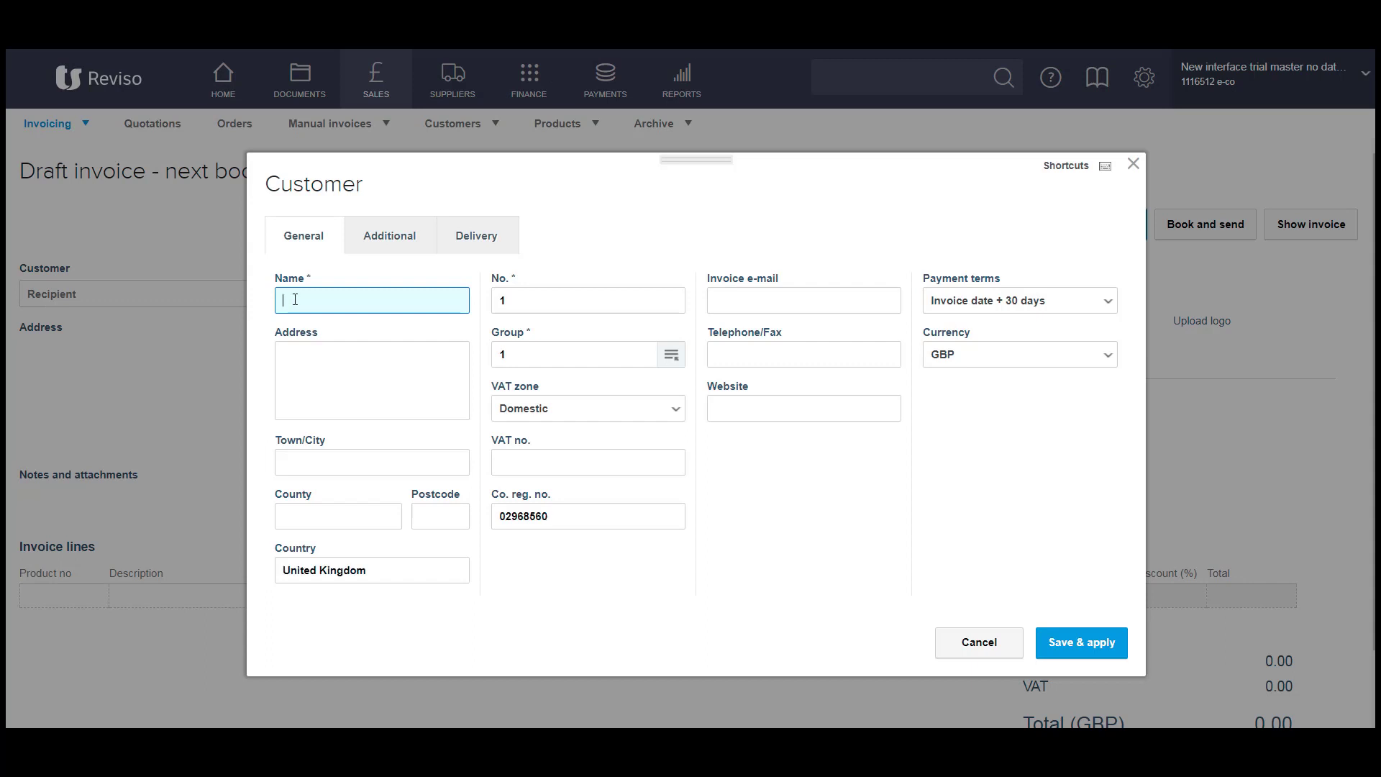
type("test custom")
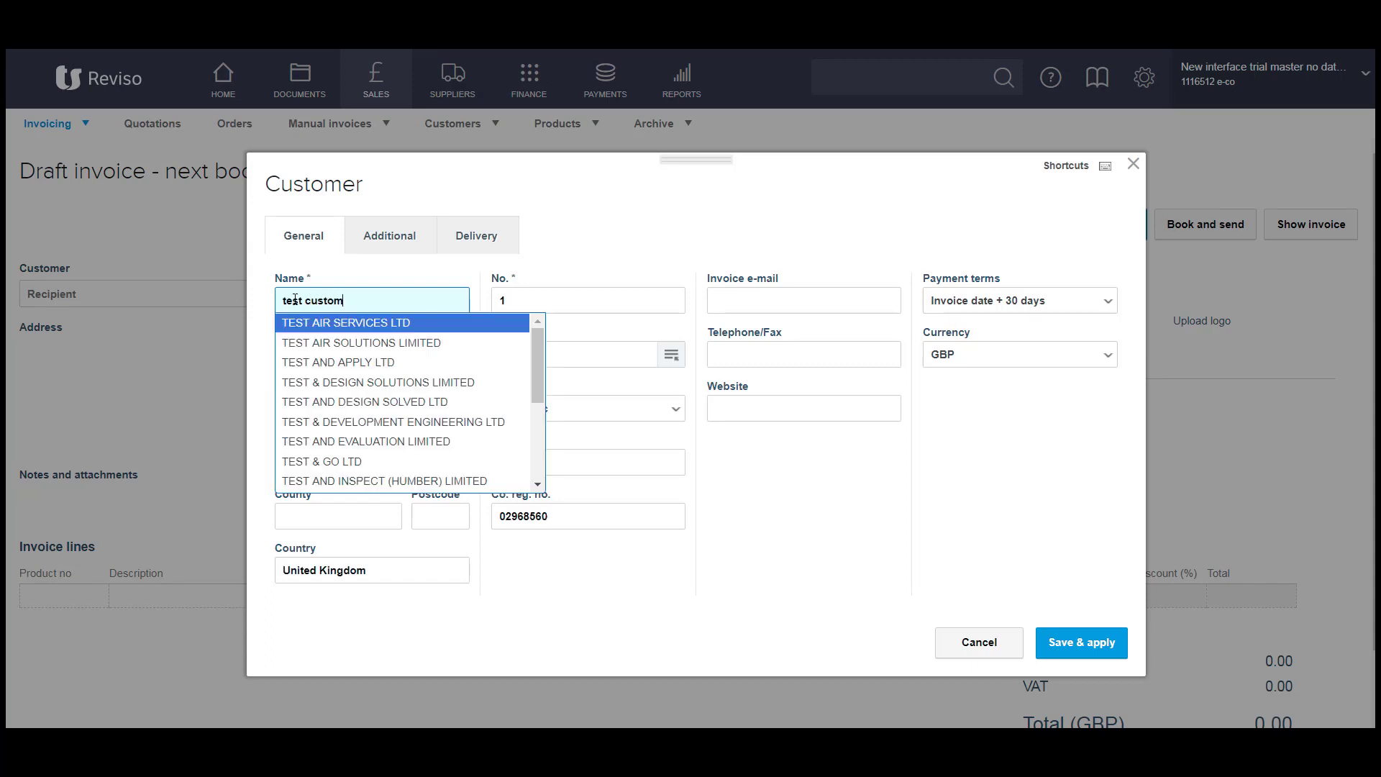
type("er")
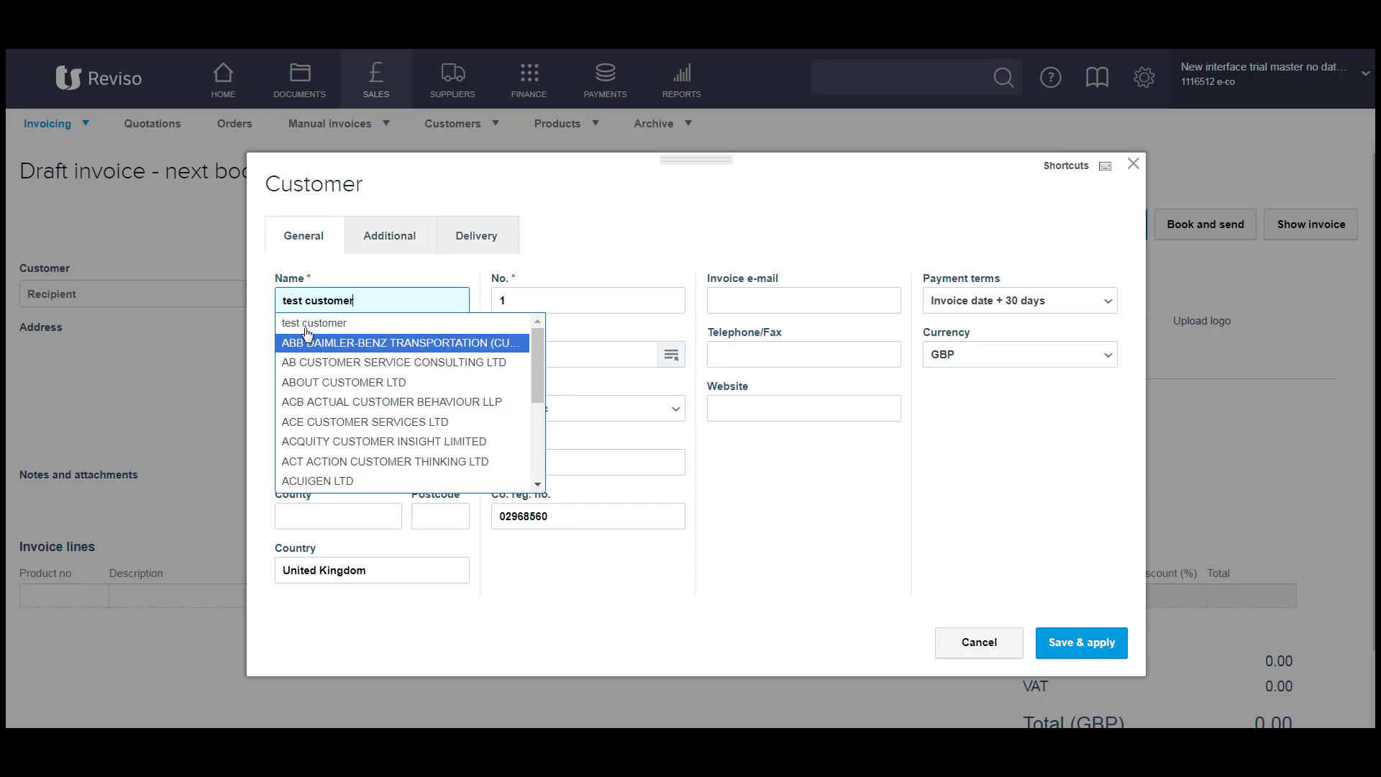
left_click(336, 323)
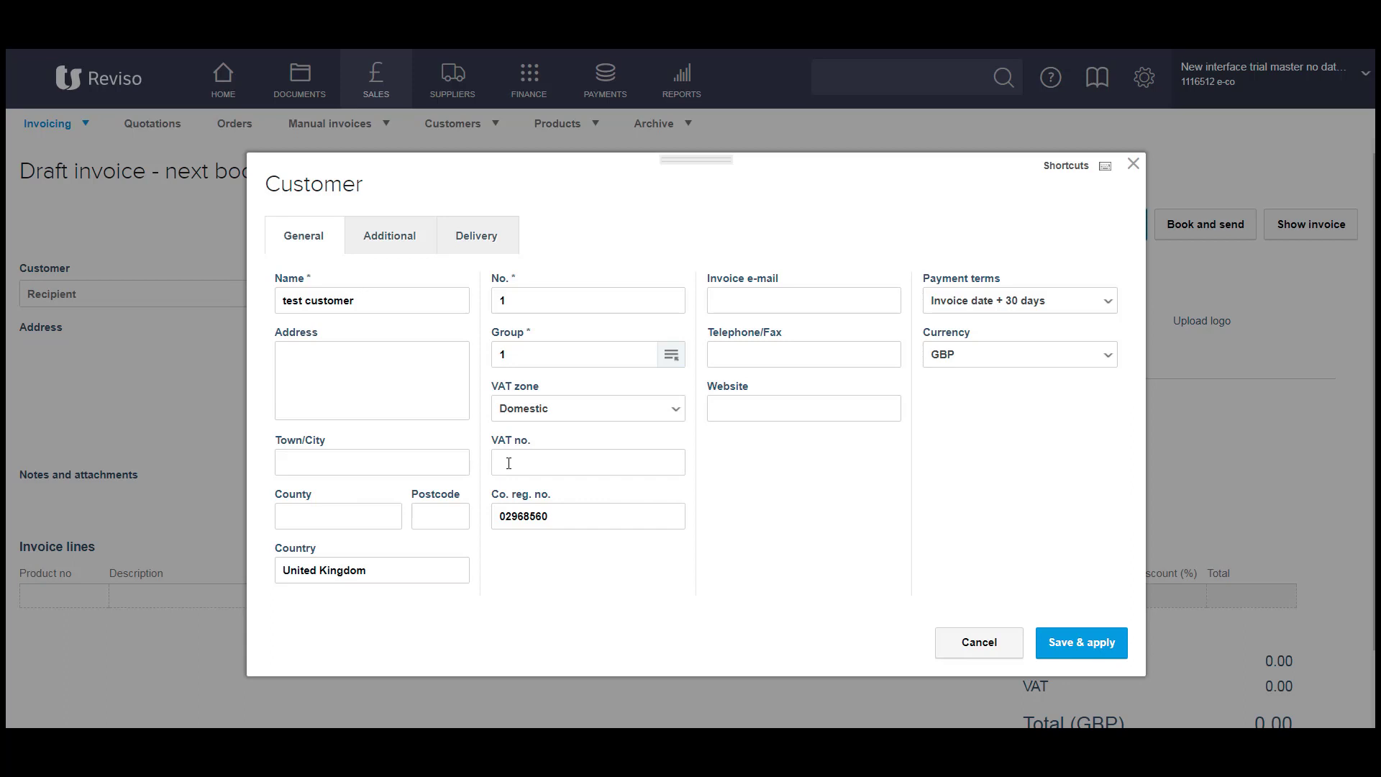
left_click(748, 304)
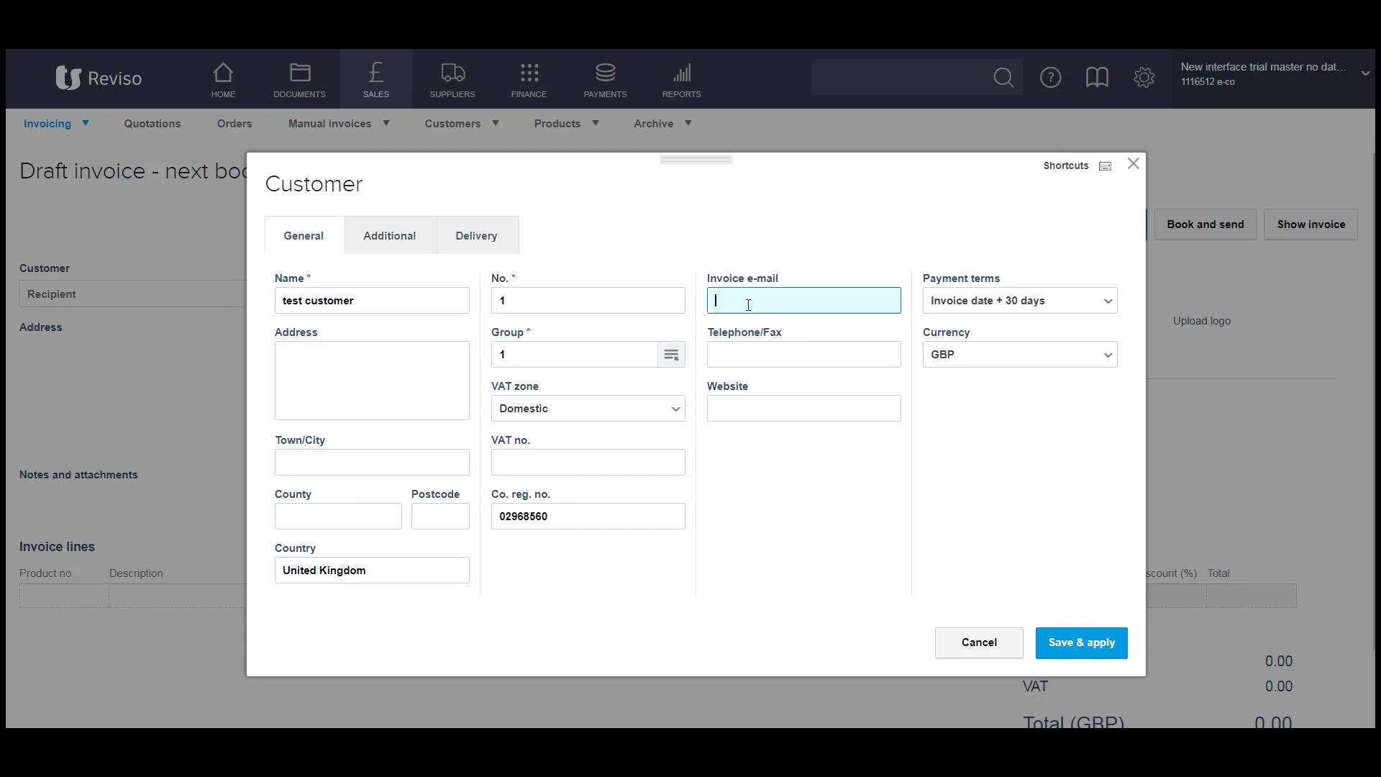
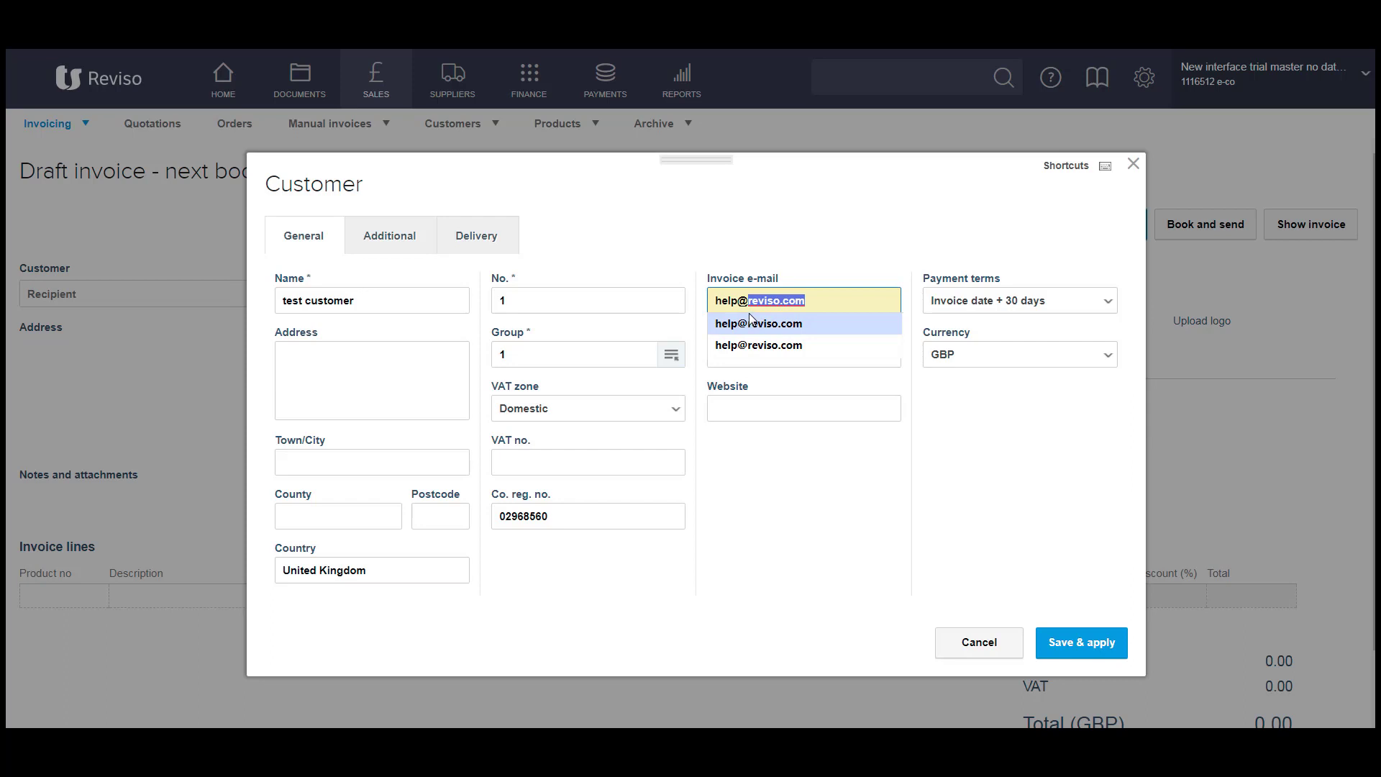
left_click(749, 321)
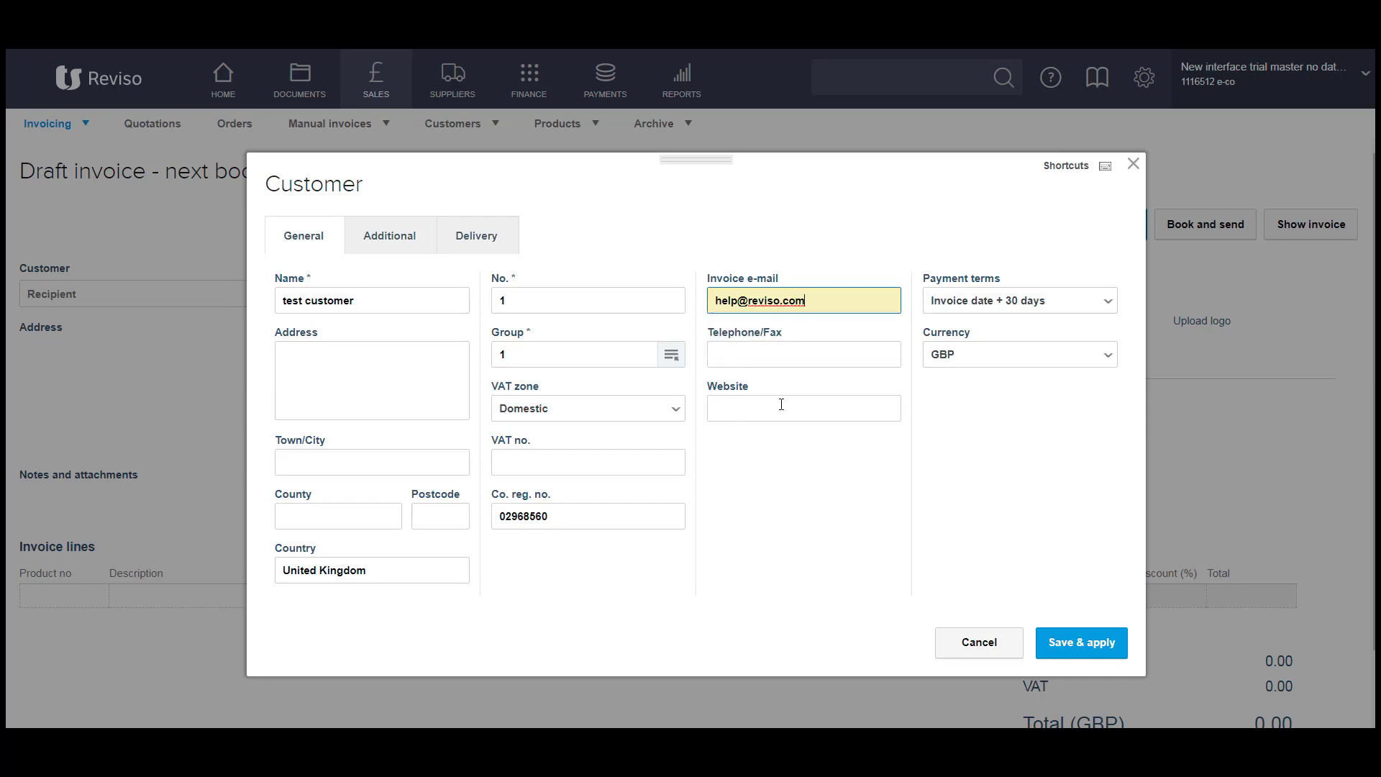
left_click(1108, 301)
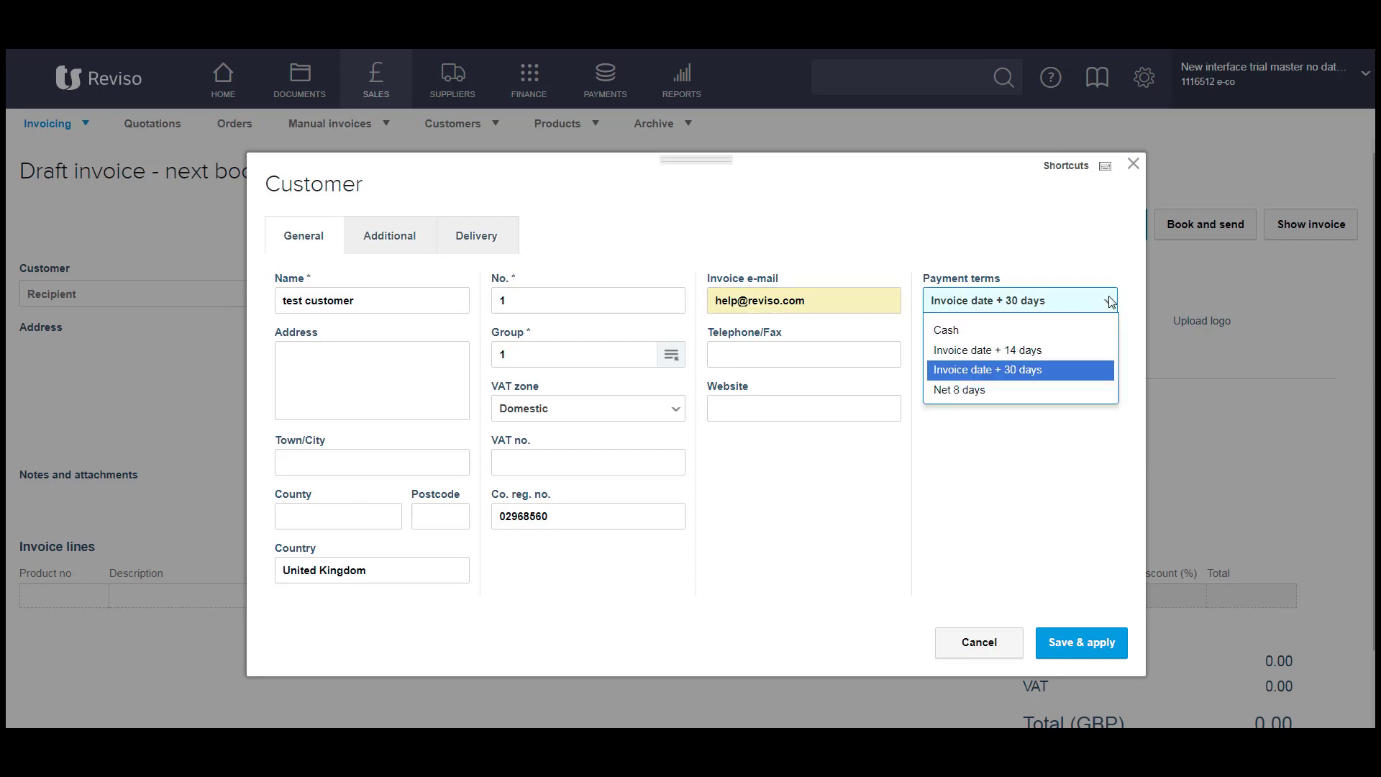
left_click(1012, 353)
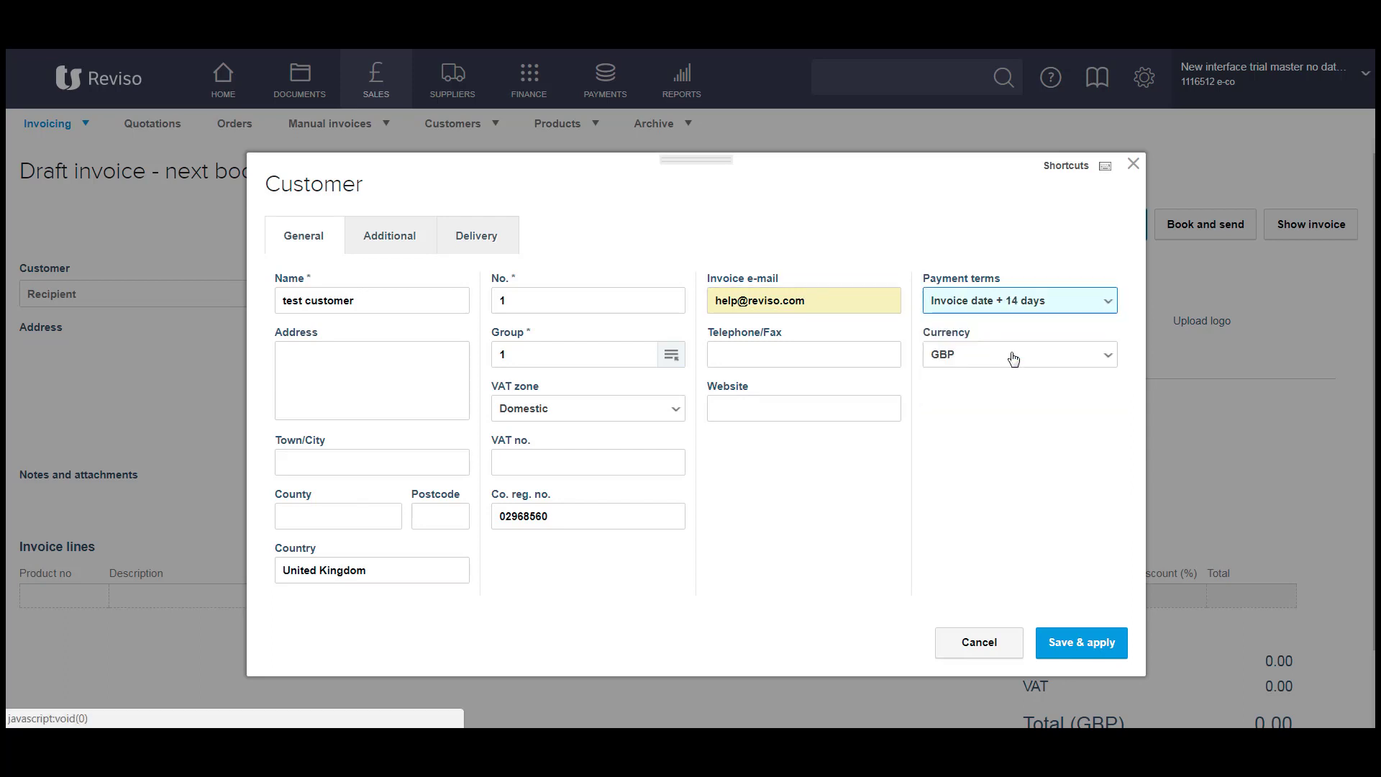
left_click(1064, 652)
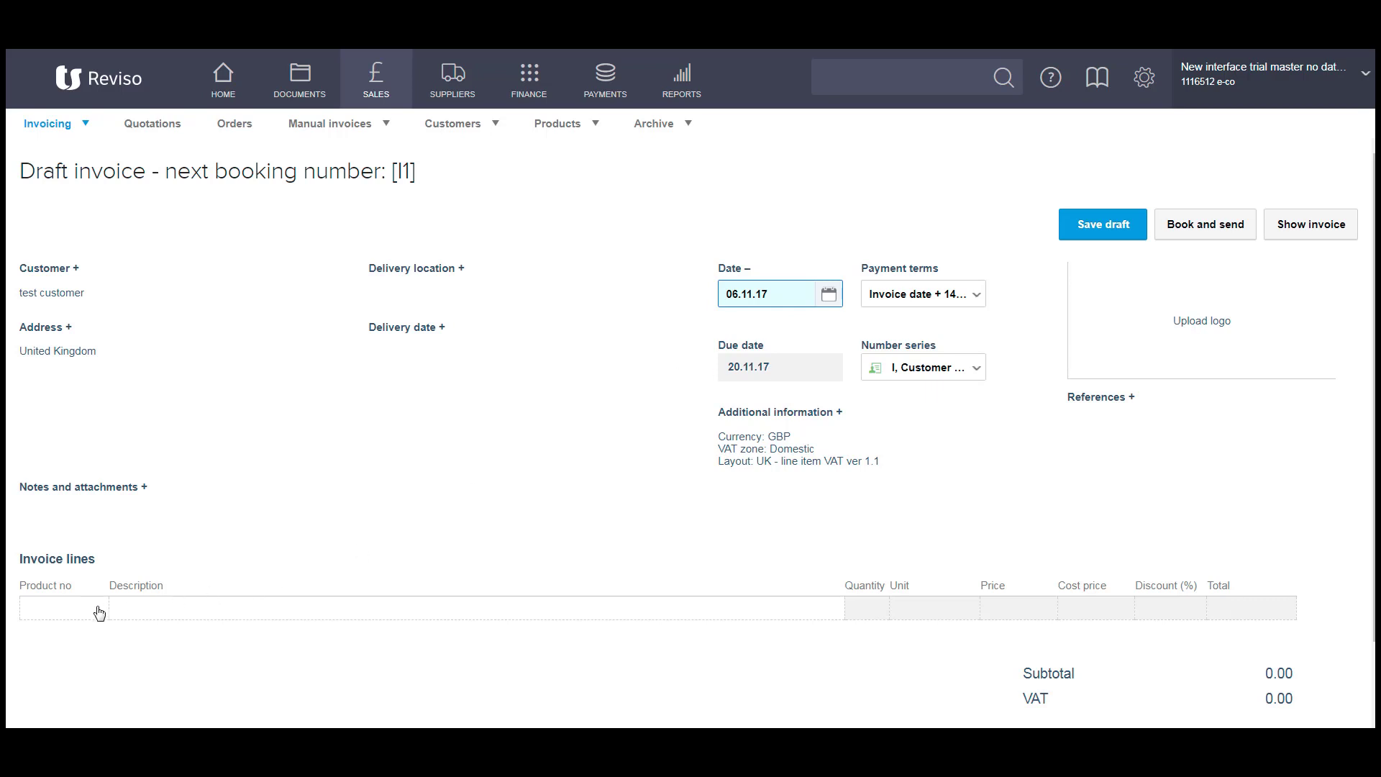
Open the Products lookup for the first invoice line's Product no.
mouse_move(93, 610)
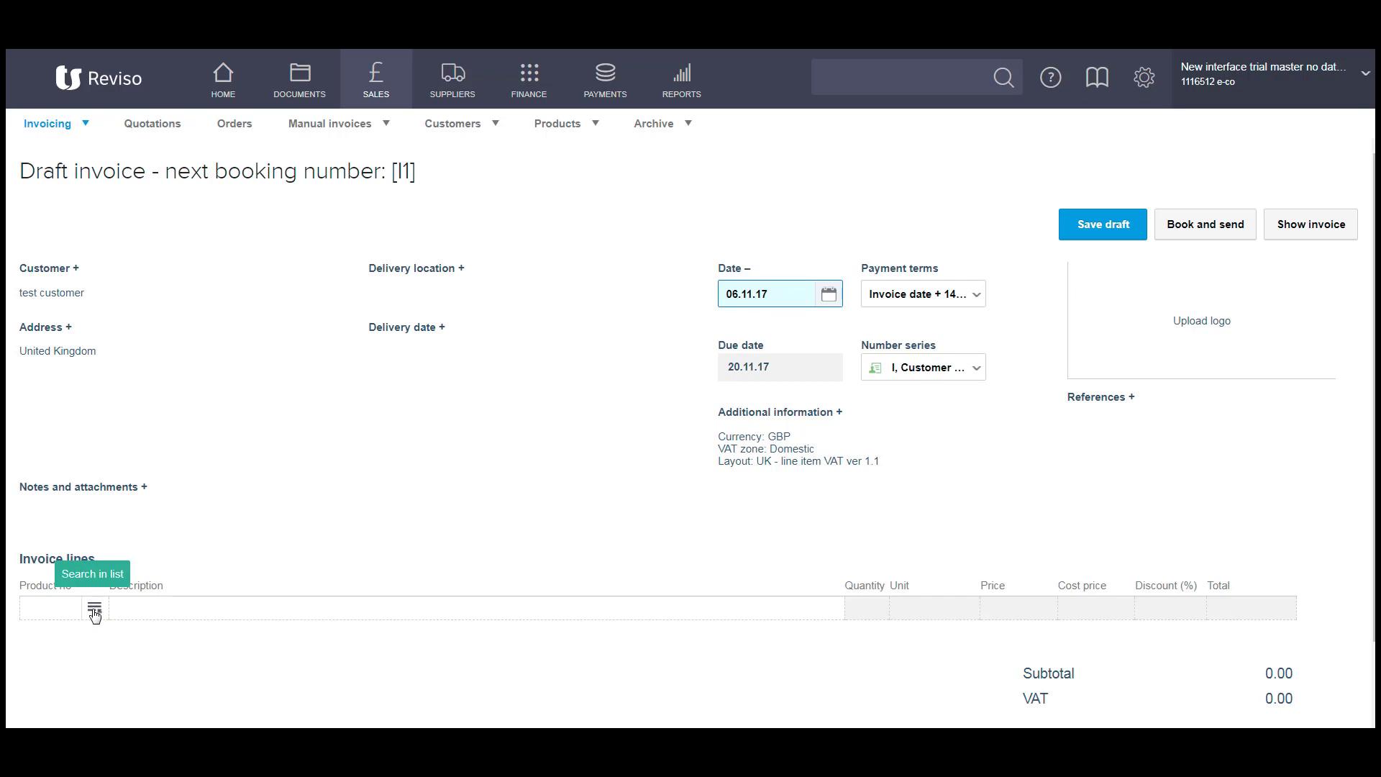
left_click(95, 611)
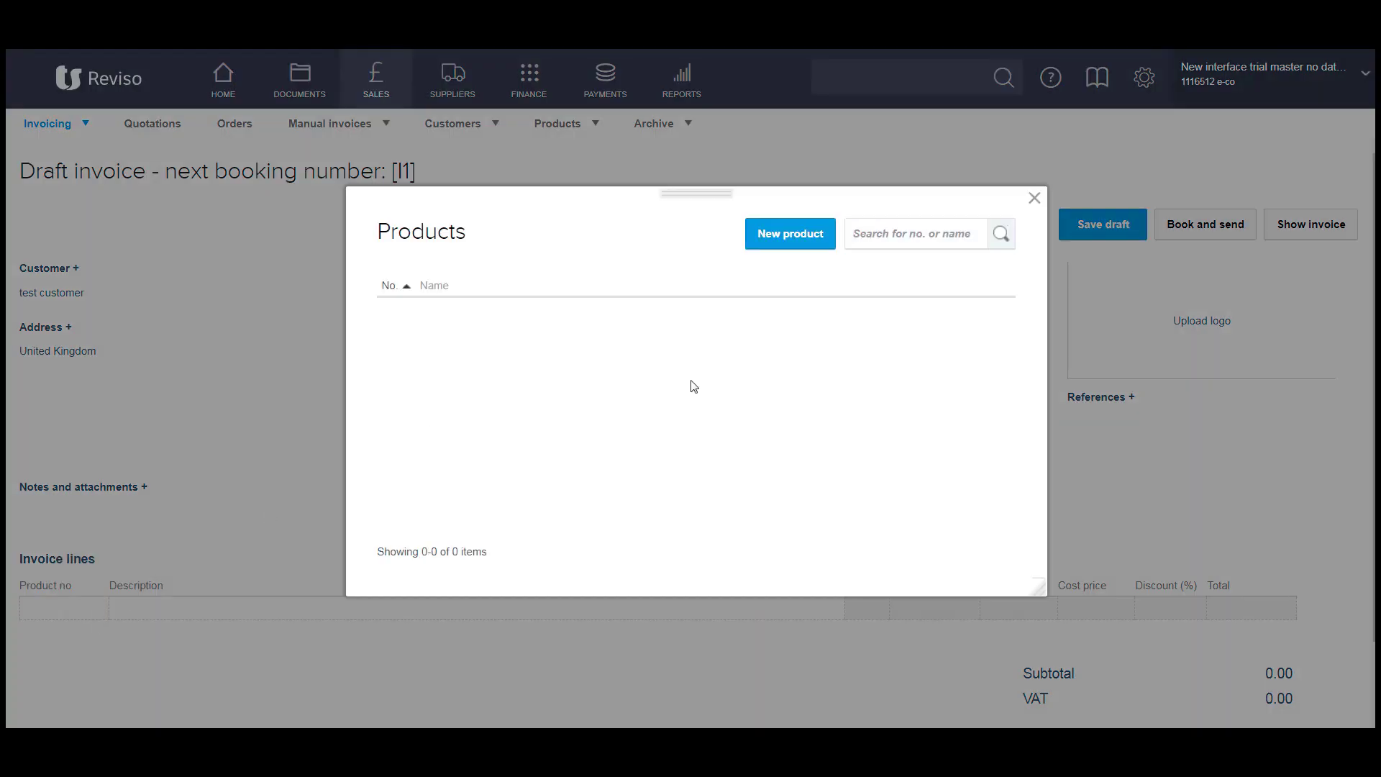
Start new product 101 in product group 1 named 'Services'.
left_click(778, 231)
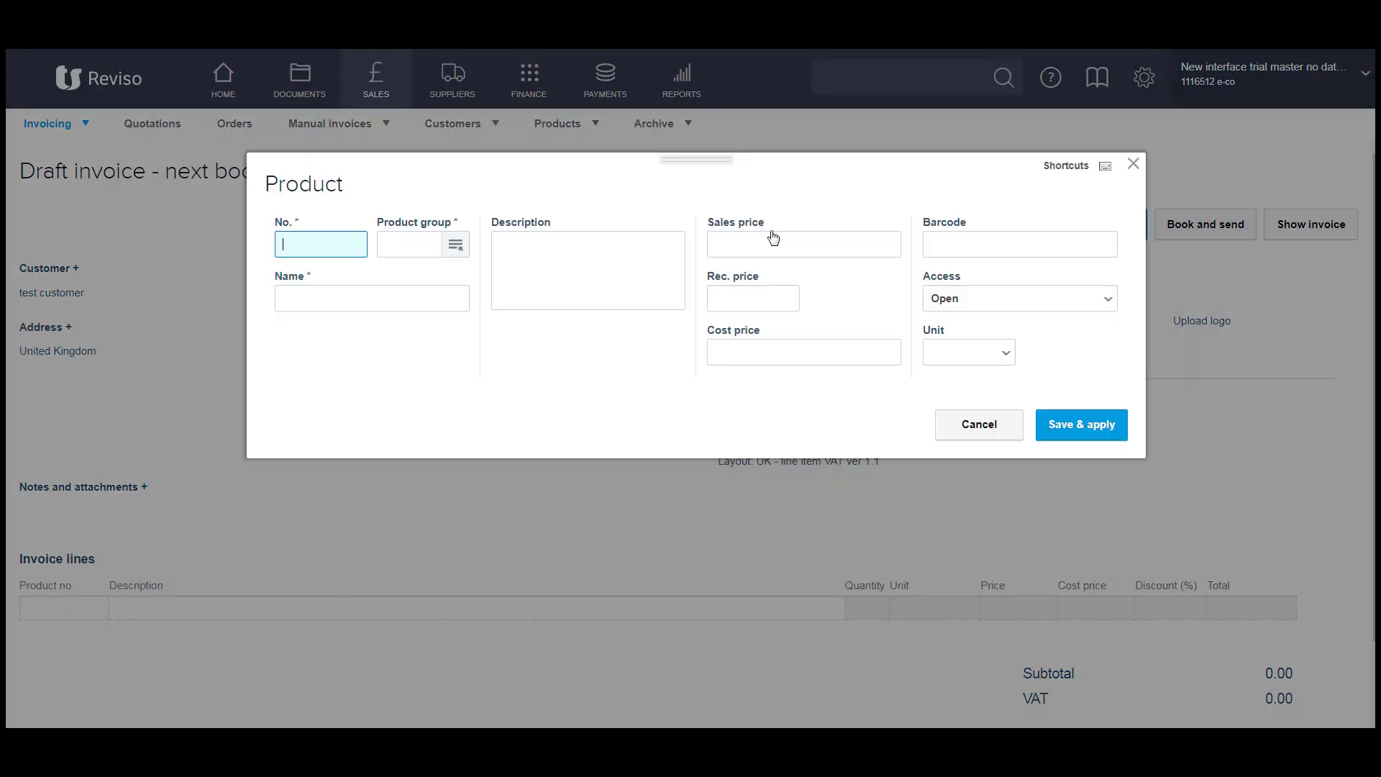
type("101")
left_click(453, 246)
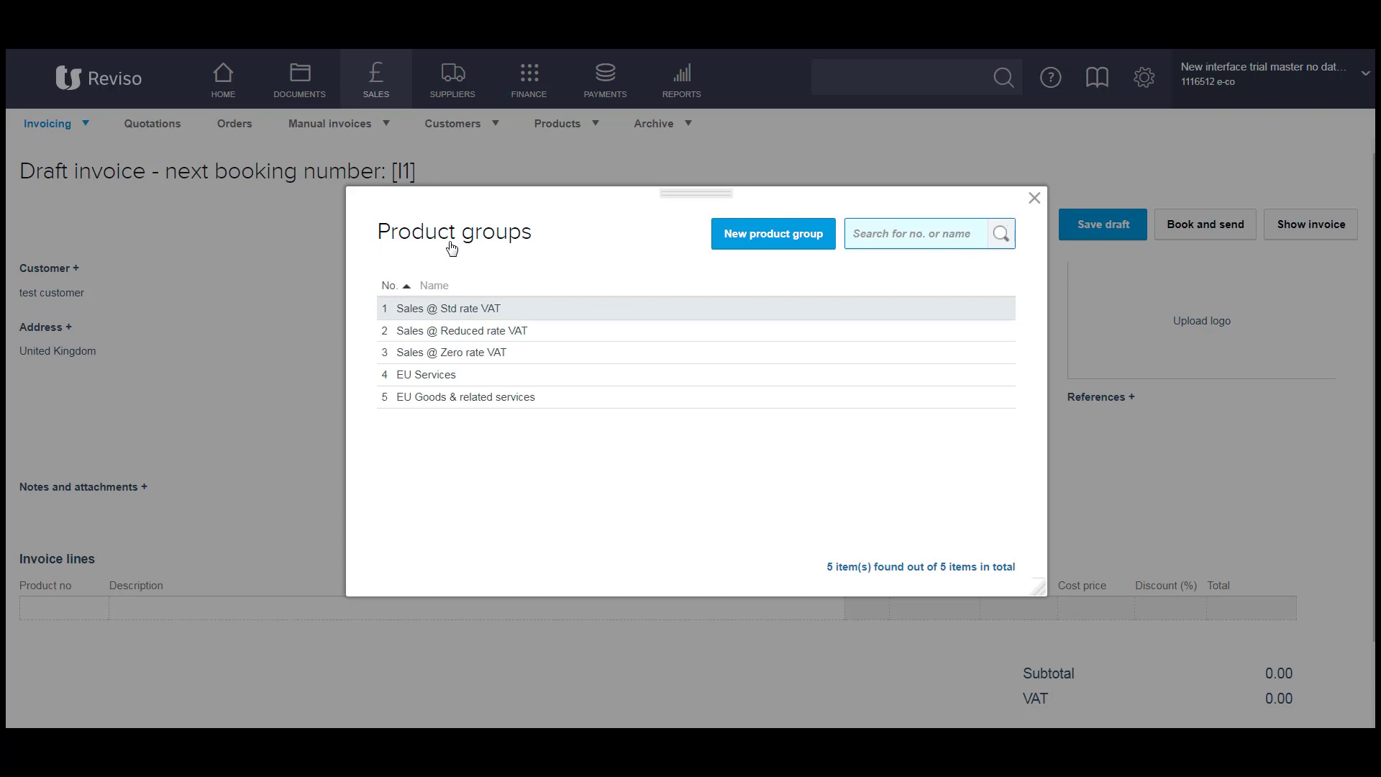
left_click(447, 310)
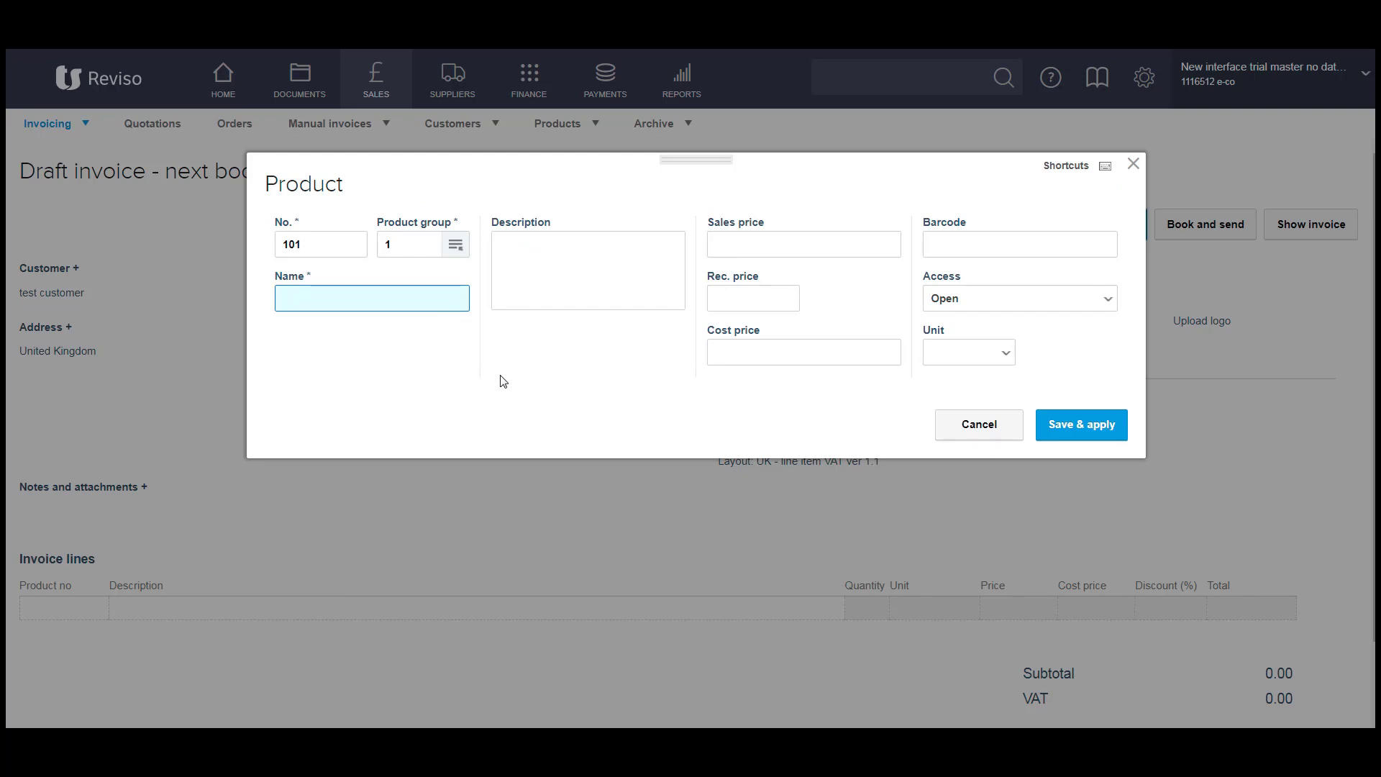
type("Services")
left_click(529, 271)
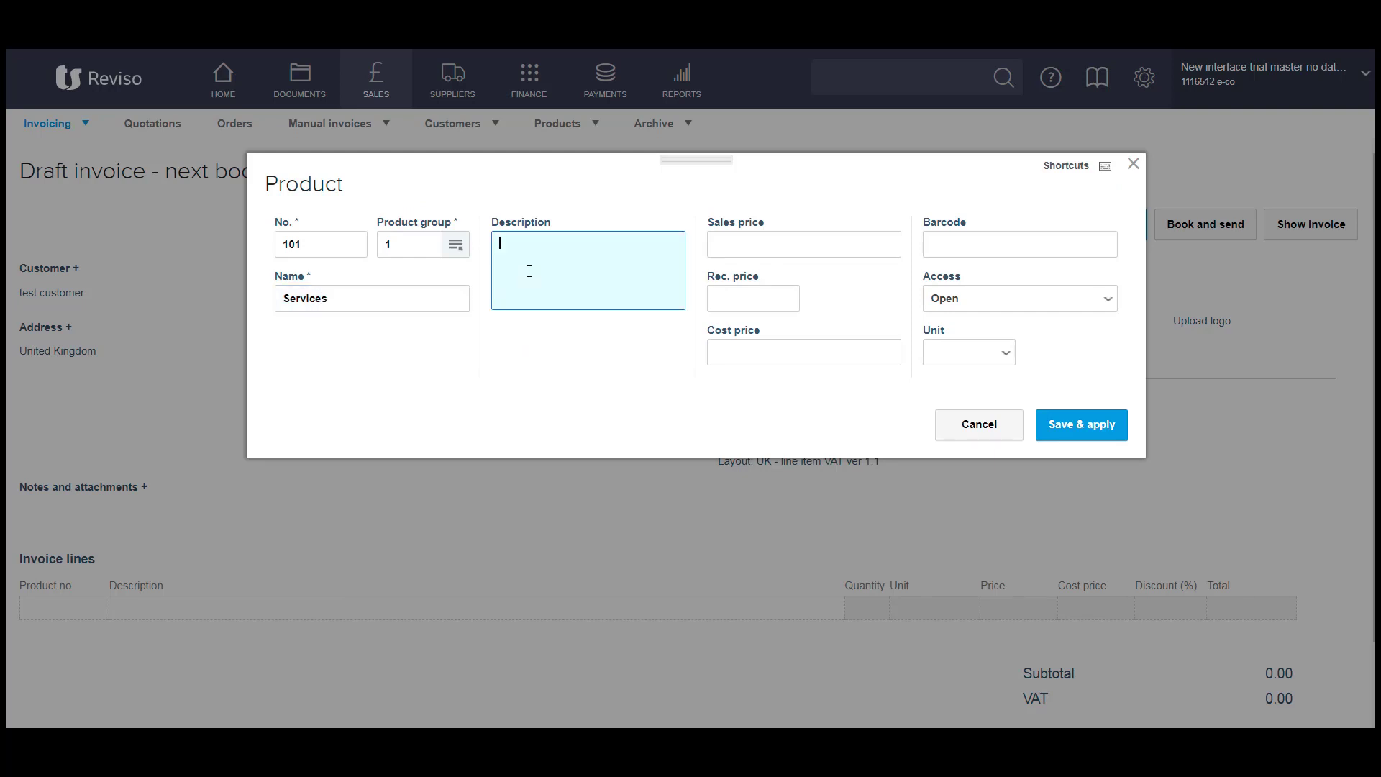
Give the product sales price 100.00, cost price 80.00 and unit hr, then add it to the invoice.
left_click(749, 249)
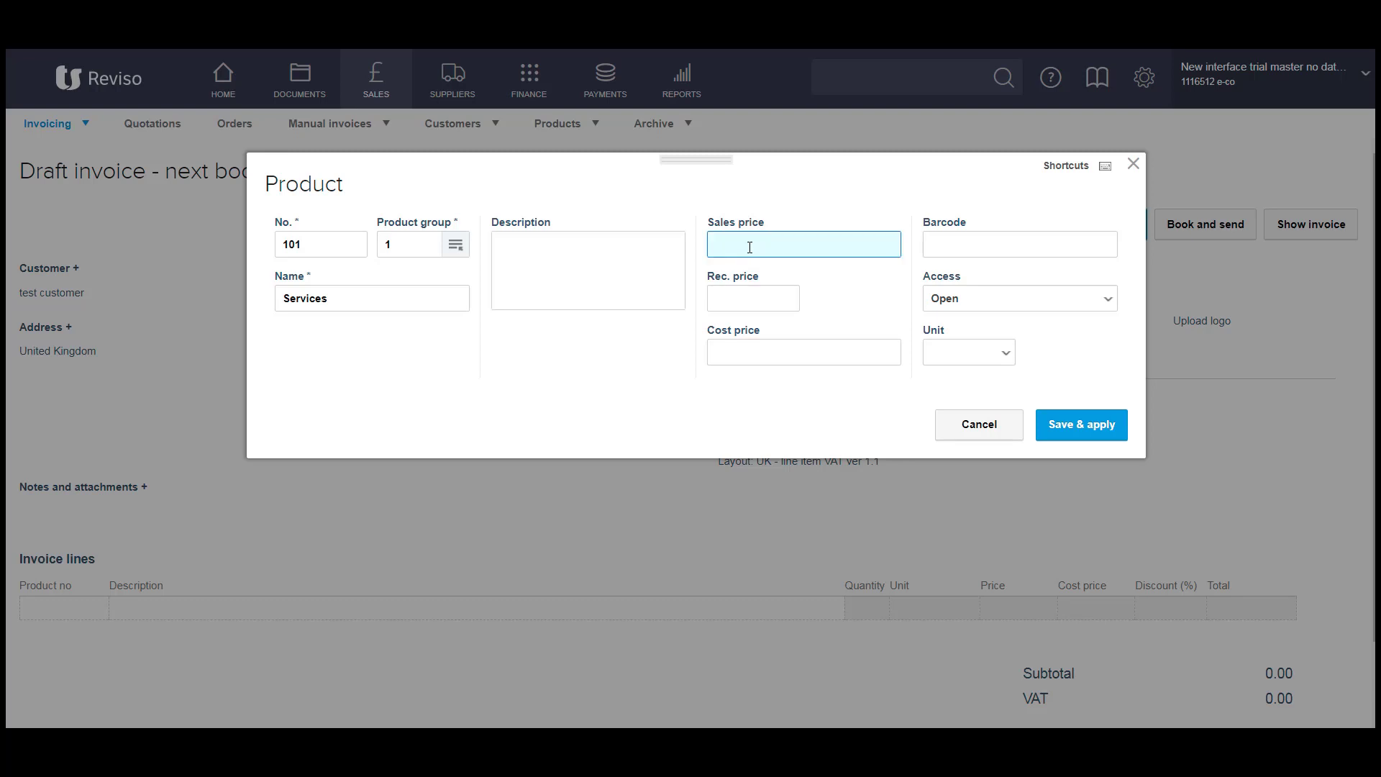
type("100.0")
key("Tab")
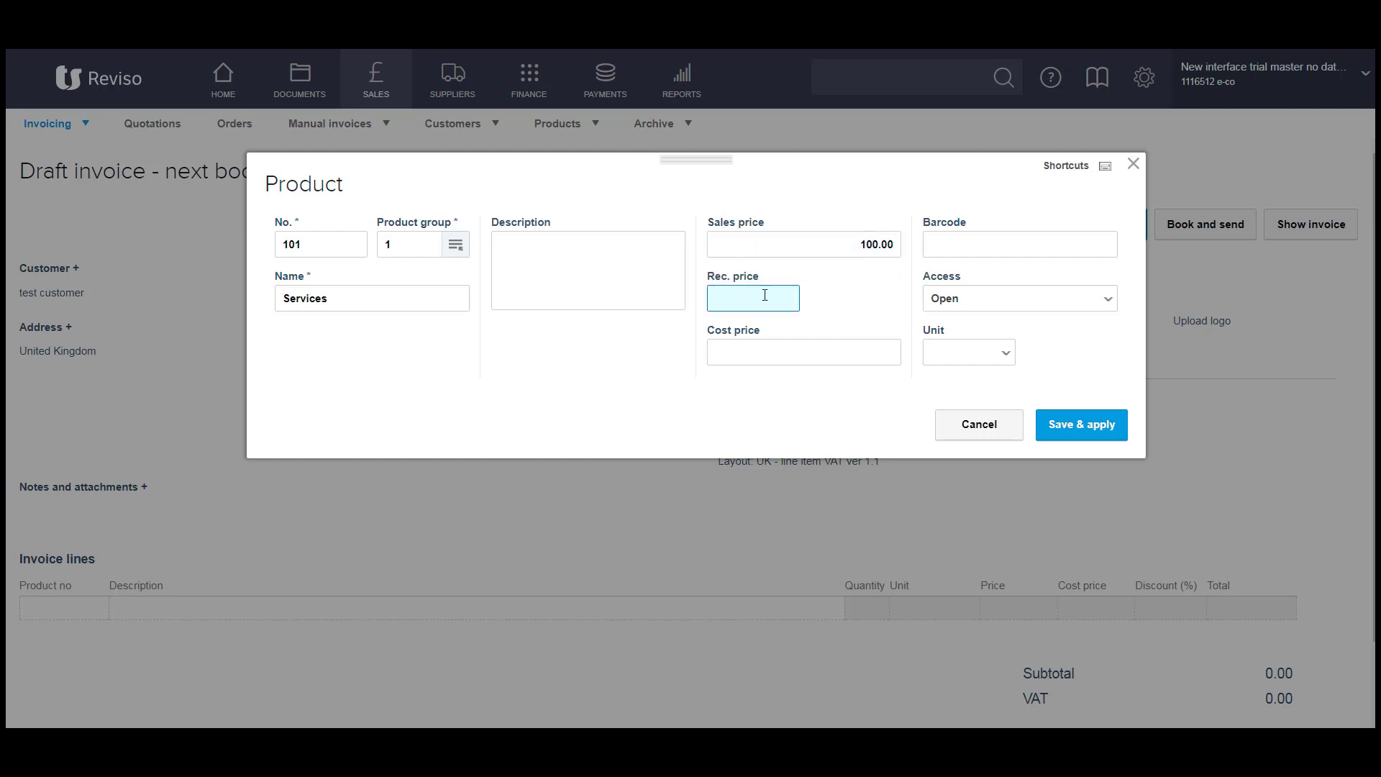
left_click(755, 351)
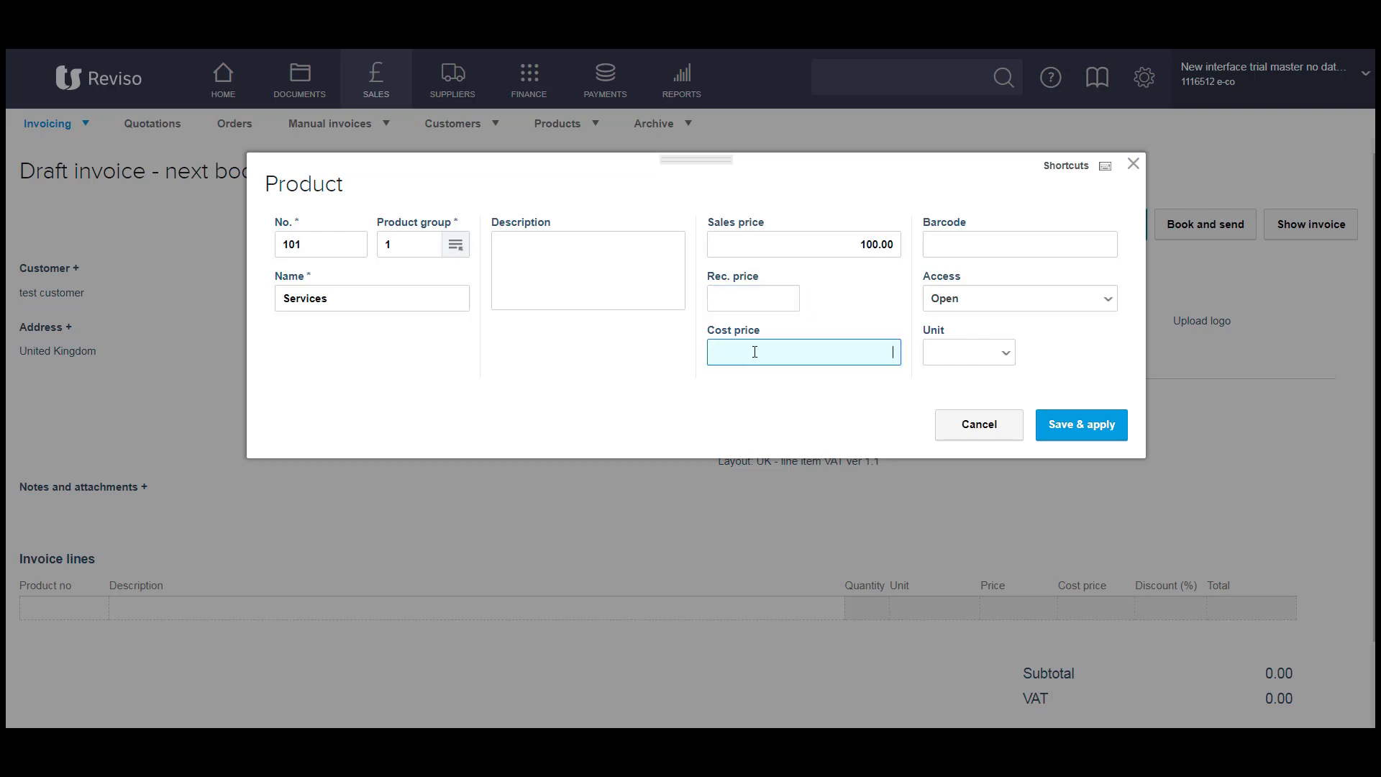
type("80.00")
key("Tab")
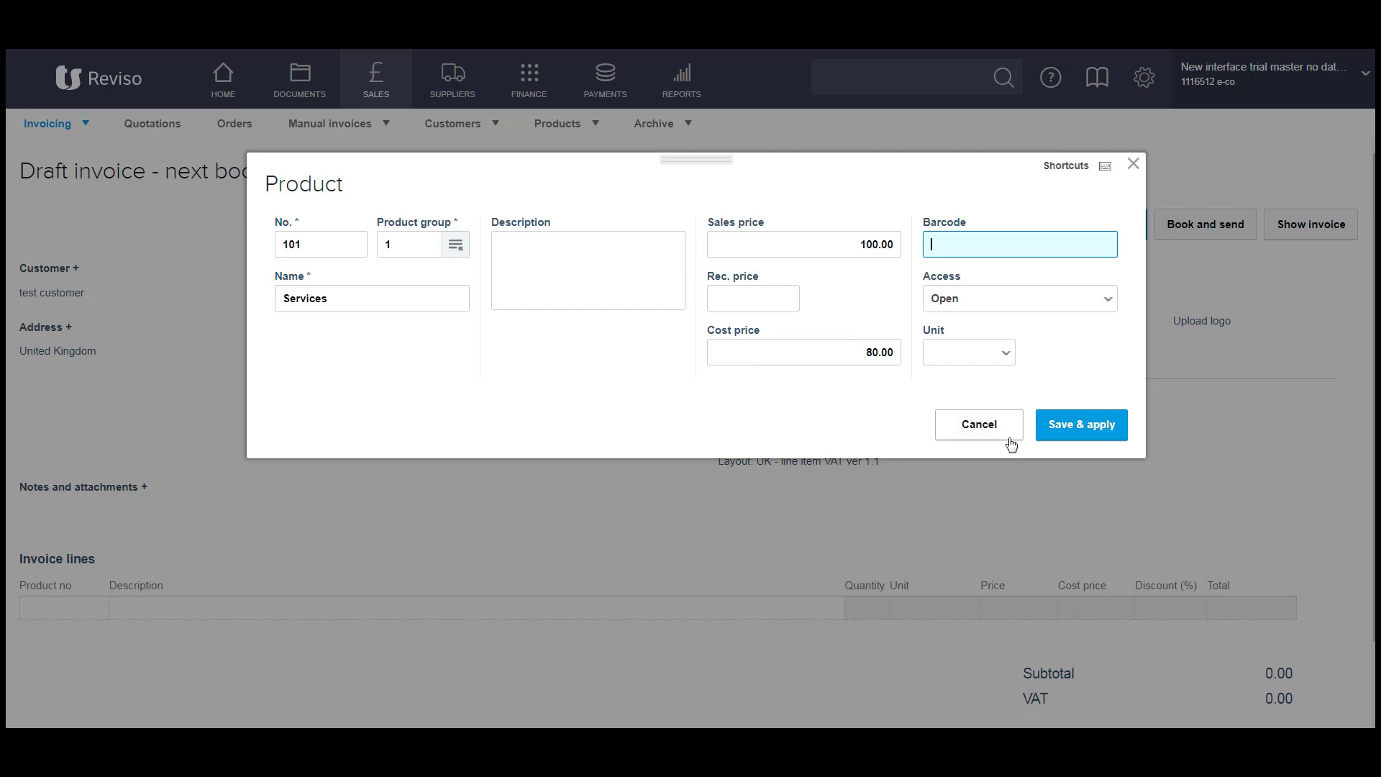
left_click(1006, 355)
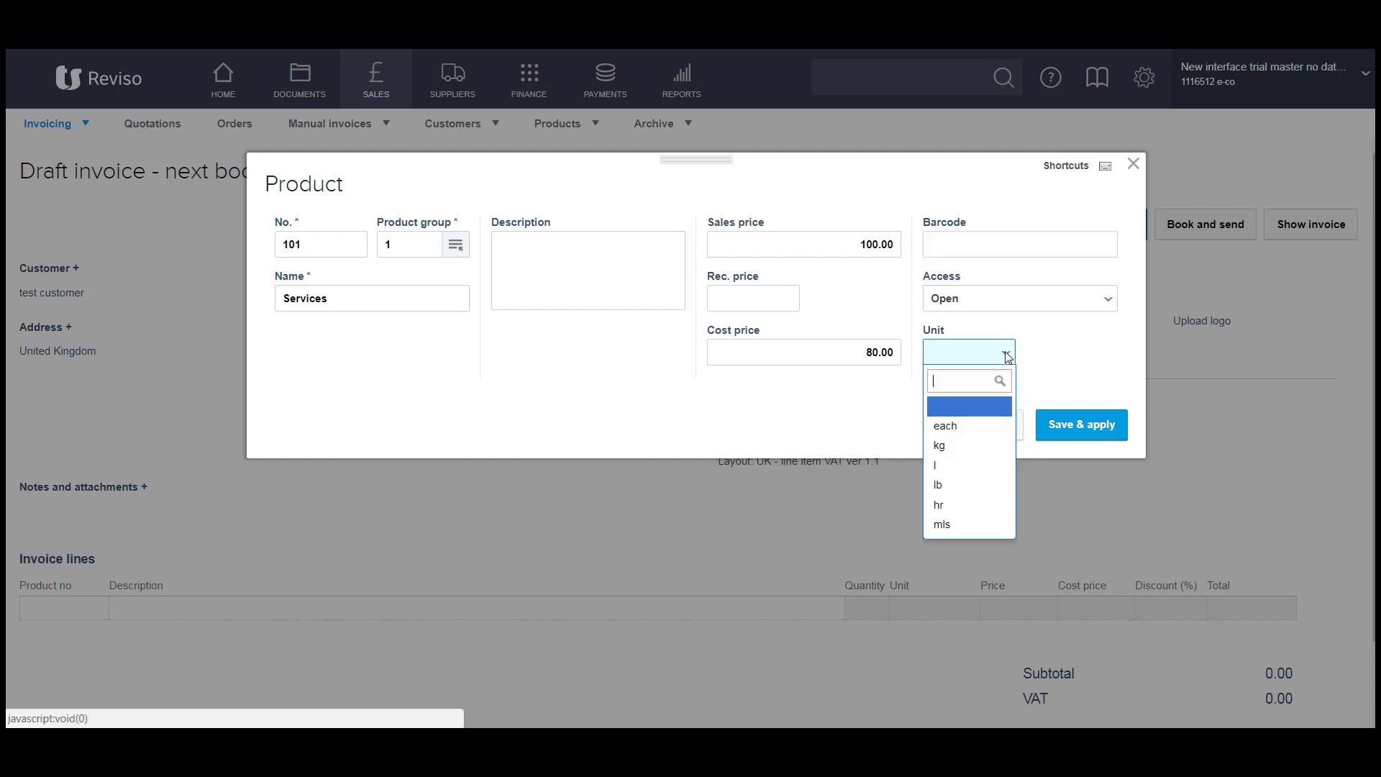
left_click(966, 504)
left_click(1054, 426)
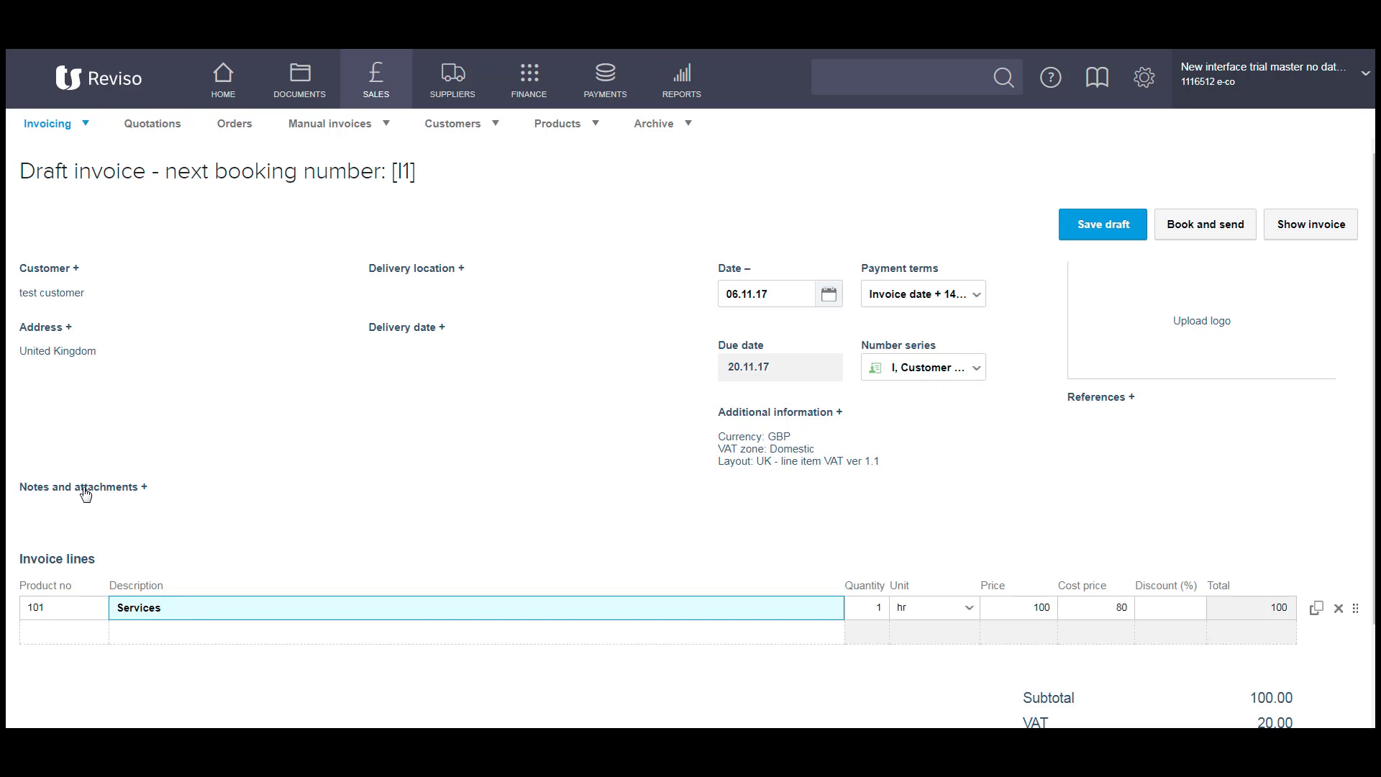
Upload the white-box-on-wooden-table picture as the invoice logo.
left_click(1199, 324)
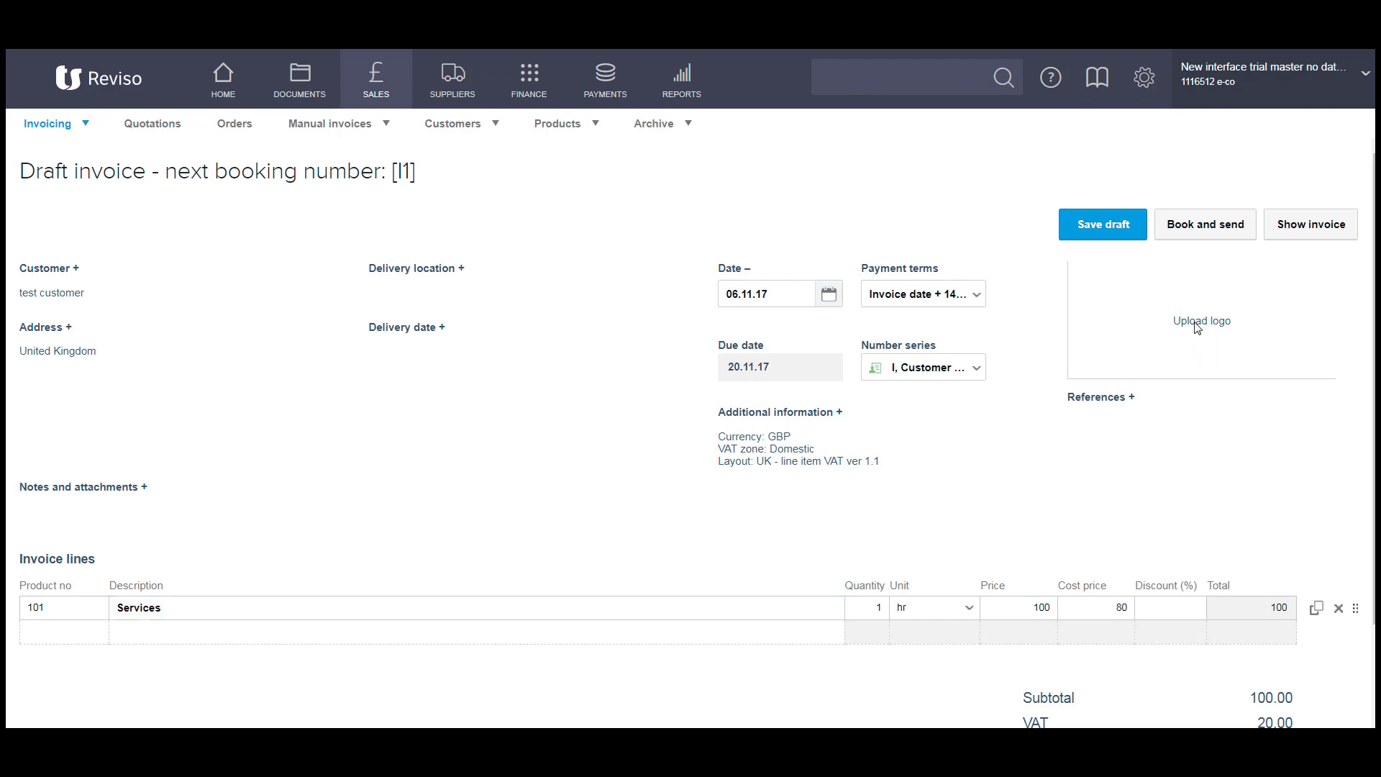
double_click(216, 183)
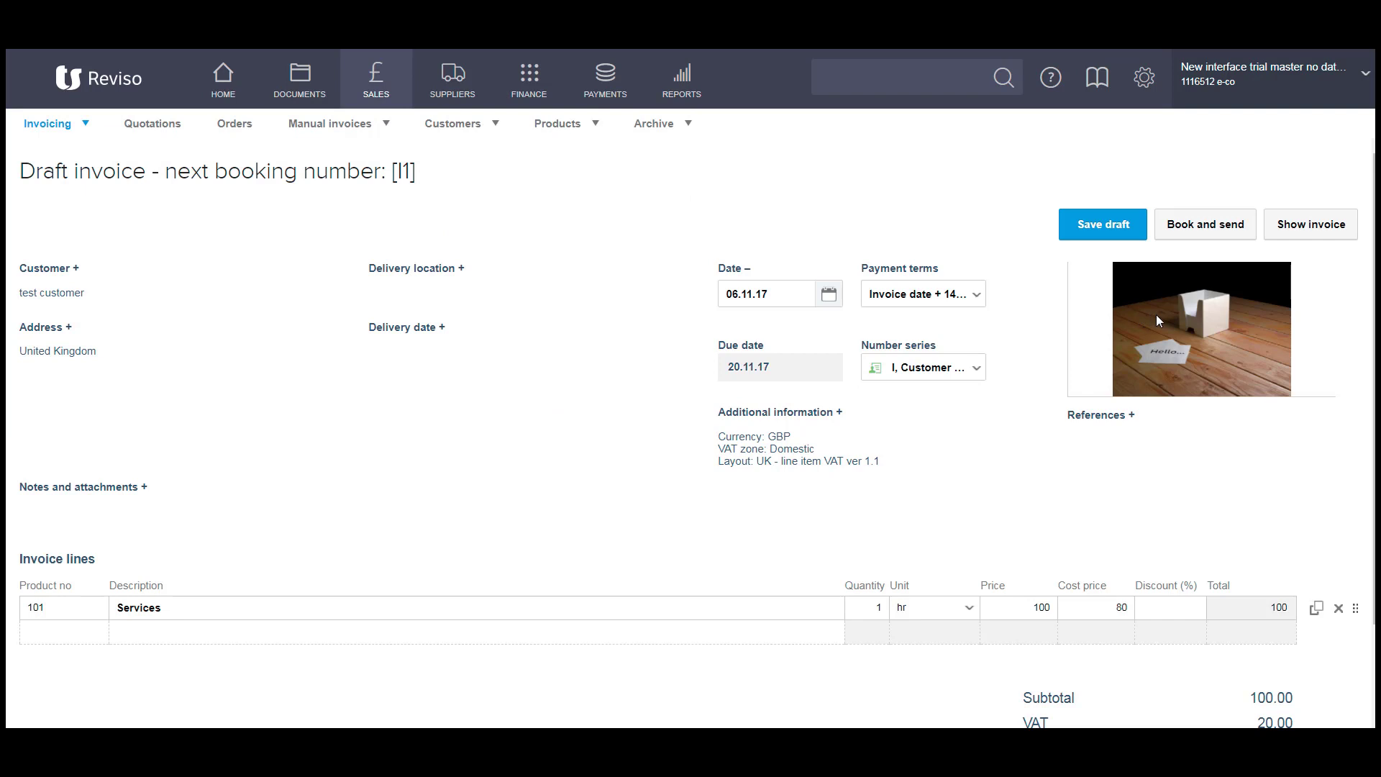
scroll(1158, 459, "down", 2)
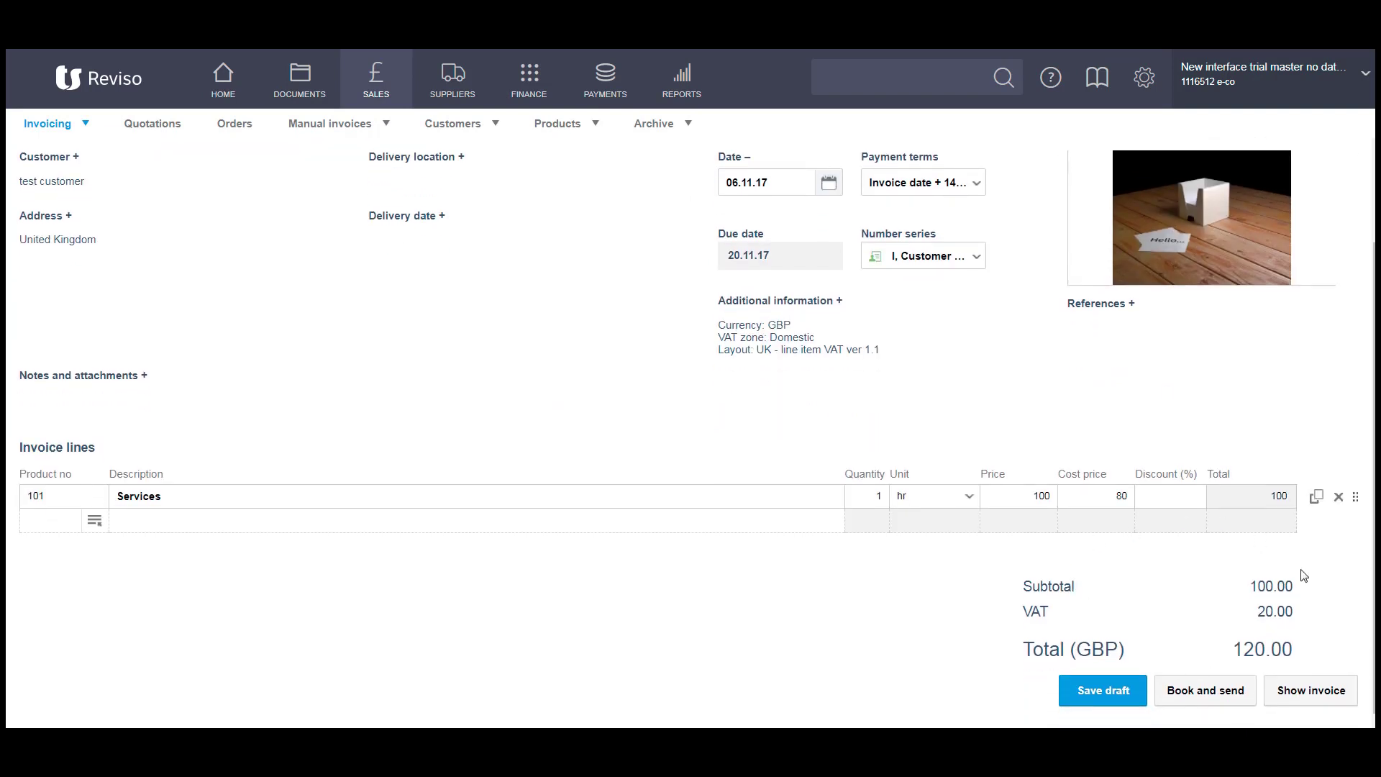
scroll(1204, 552, "up", 1)
scroll(1204, 552, "up", 1)
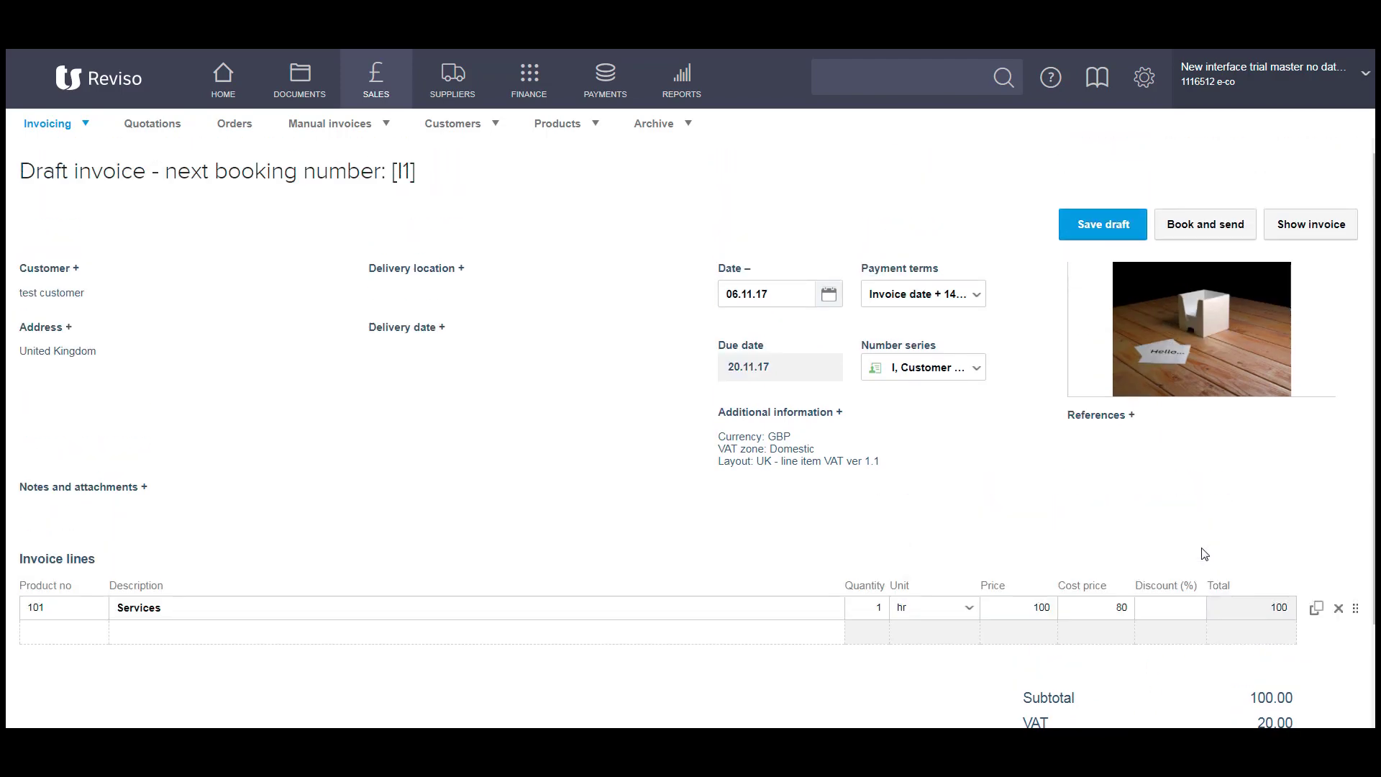
left_click(1292, 230)
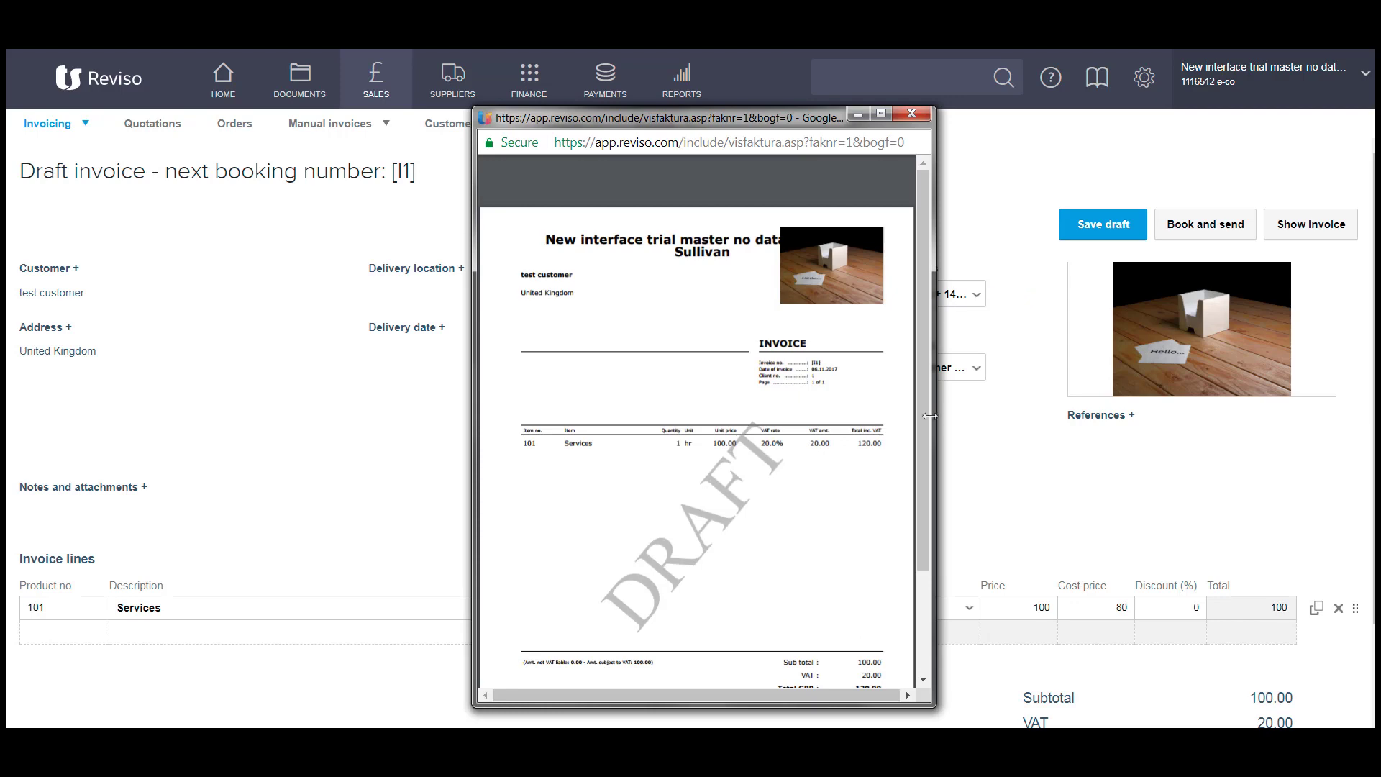
scroll(782, 433, "down", 2)
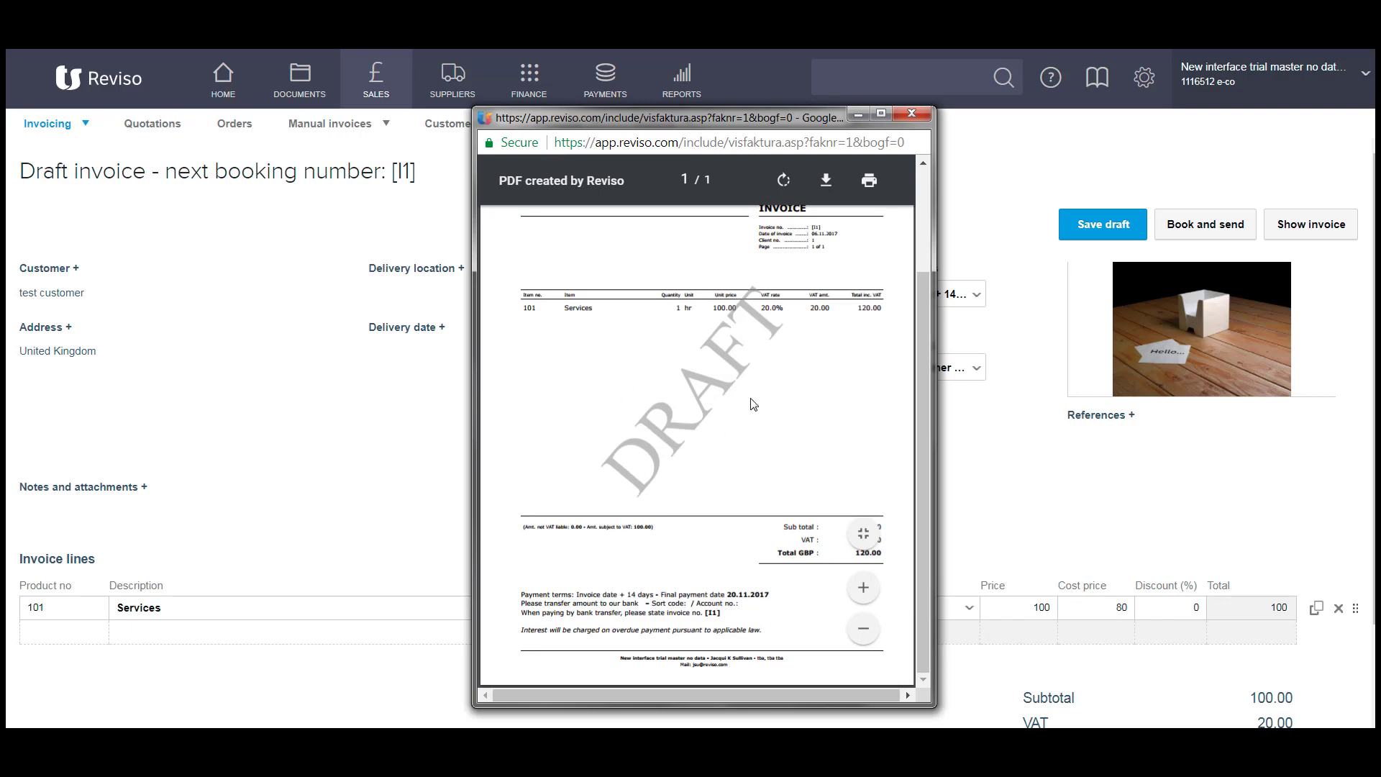
left_click(909, 114)
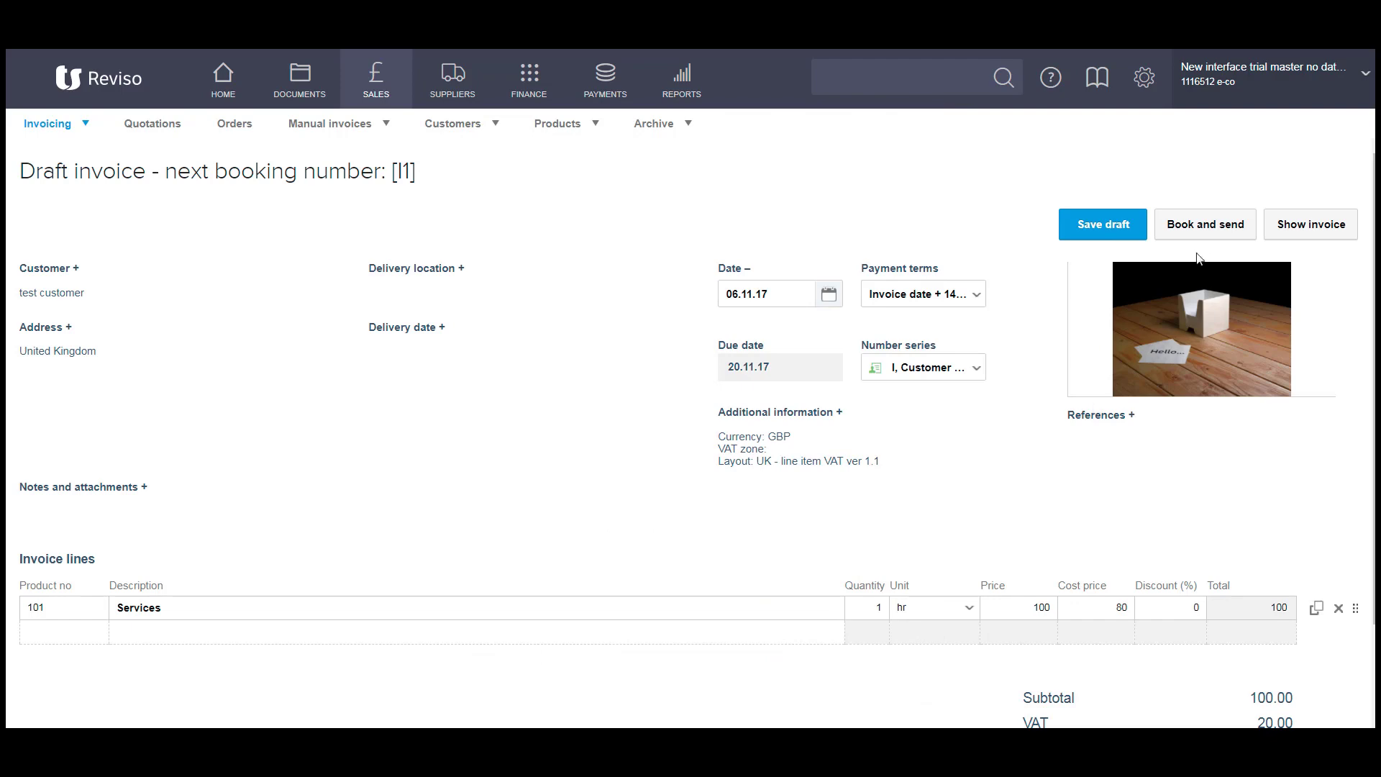
Book and e-mail the invoice with body 'additional text', remembering subject and body text.
left_click(1213, 230)
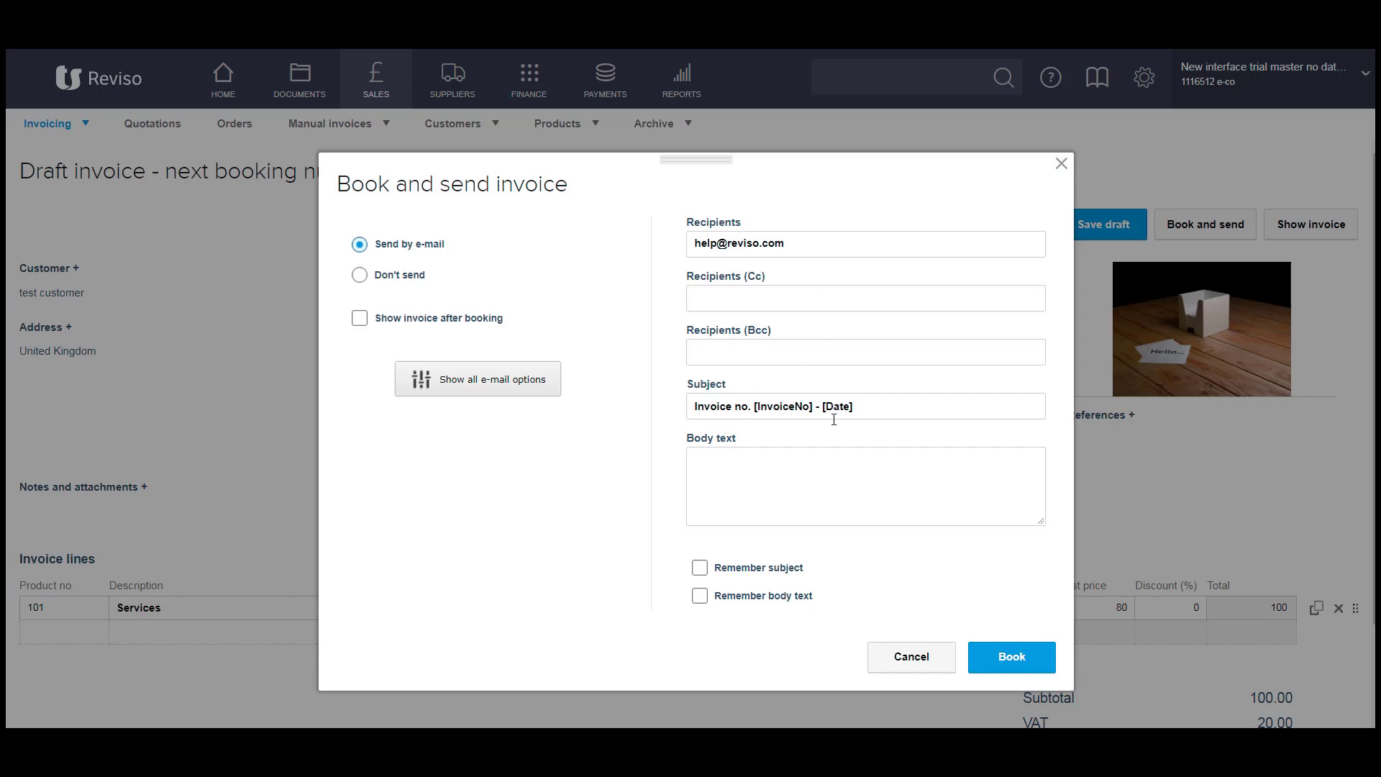
left_click(732, 467)
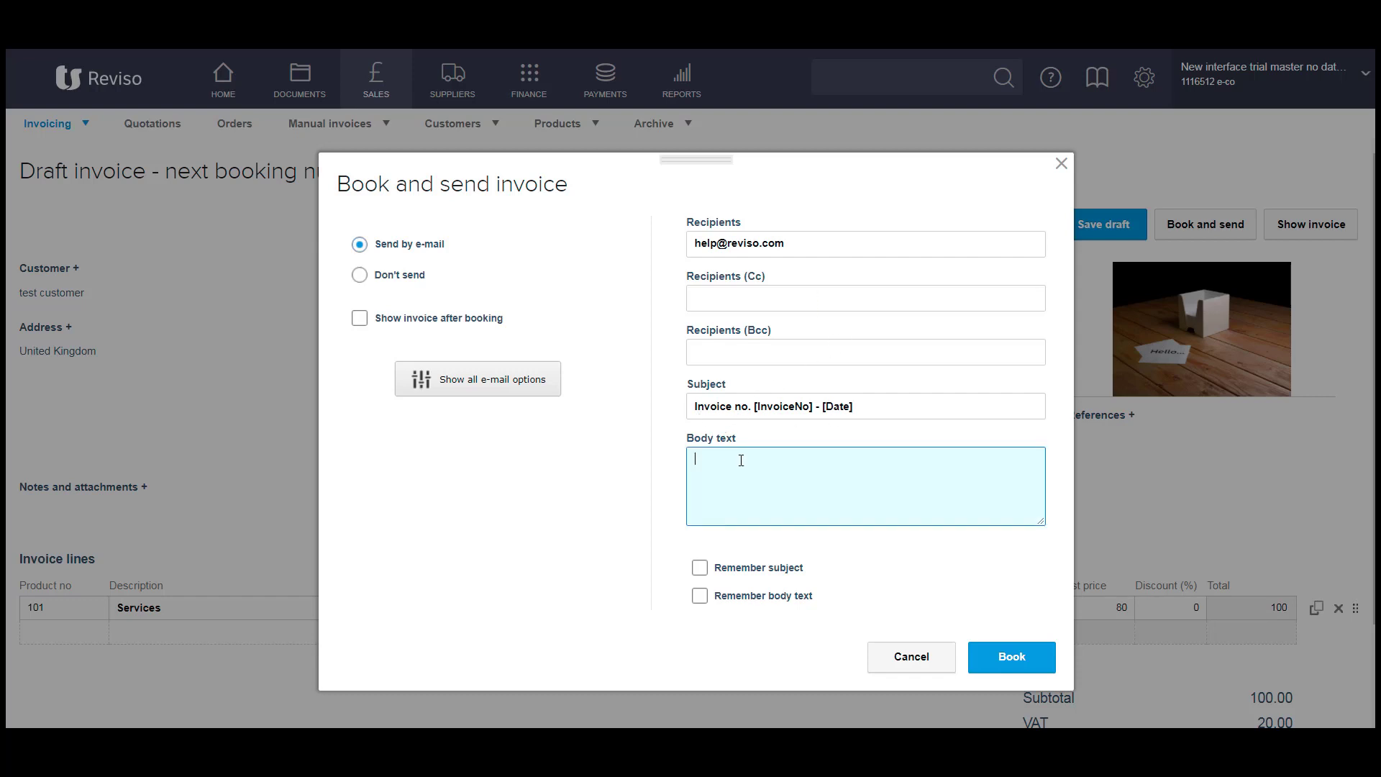
type("additional text")
left_click(702, 575)
left_click(701, 570)
left_click(701, 597)
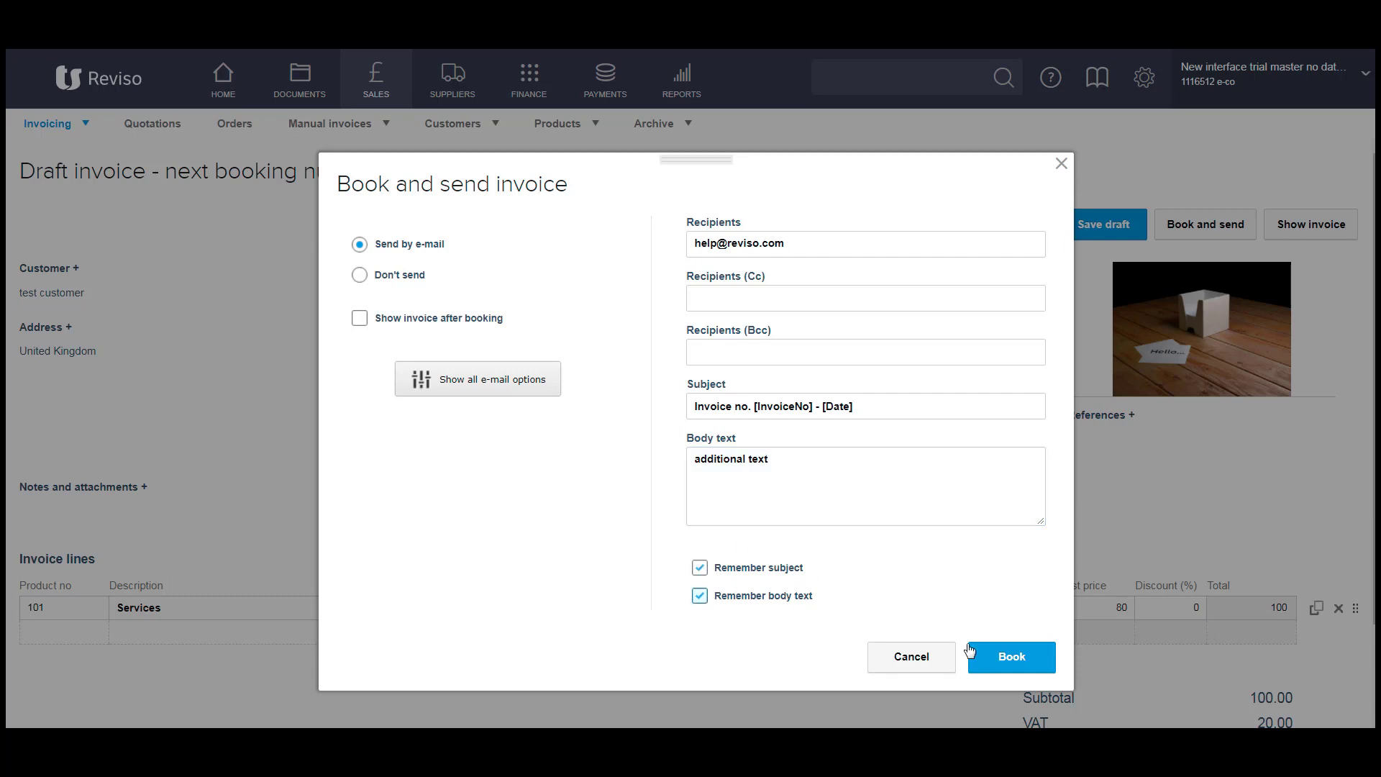
left_click(1012, 663)
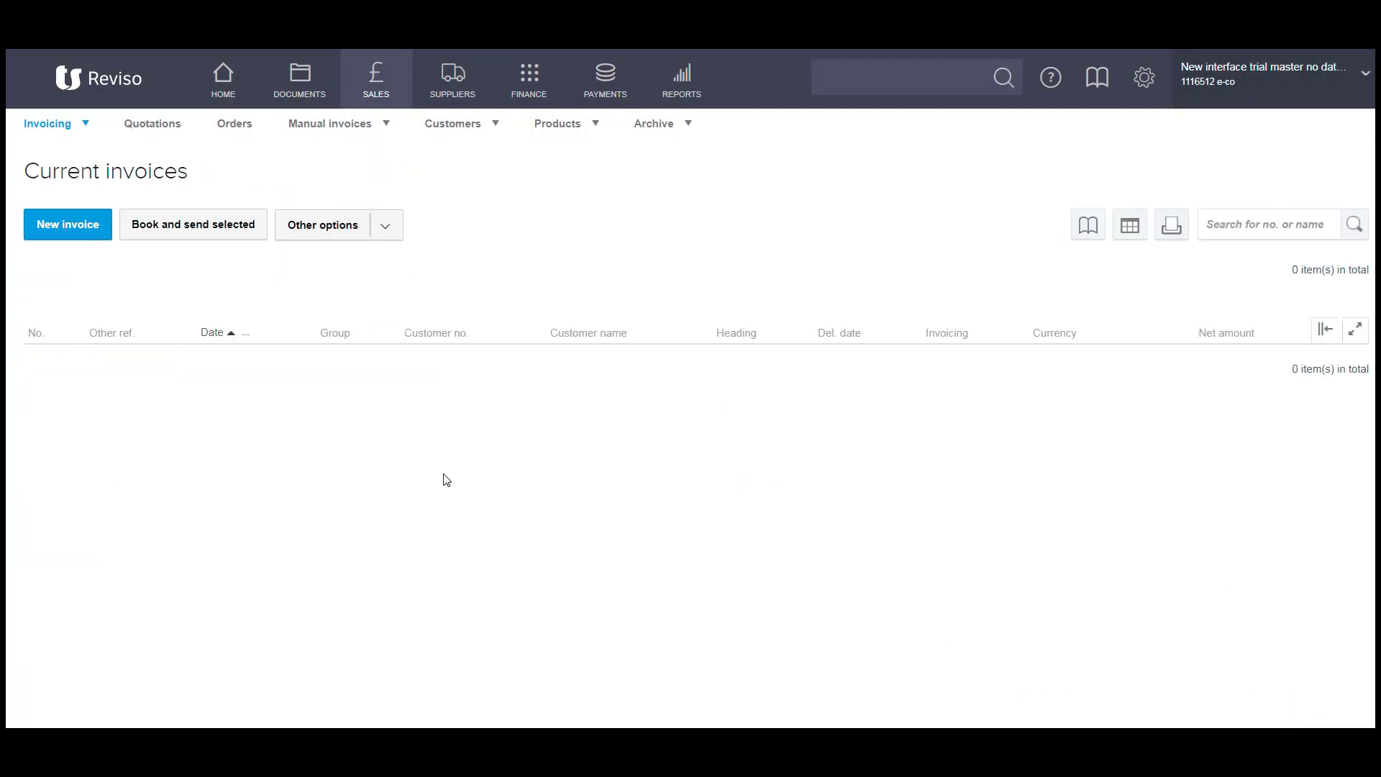
Open test customer's entries on account from the Customers list to view invoice I1.
left_click(446, 126)
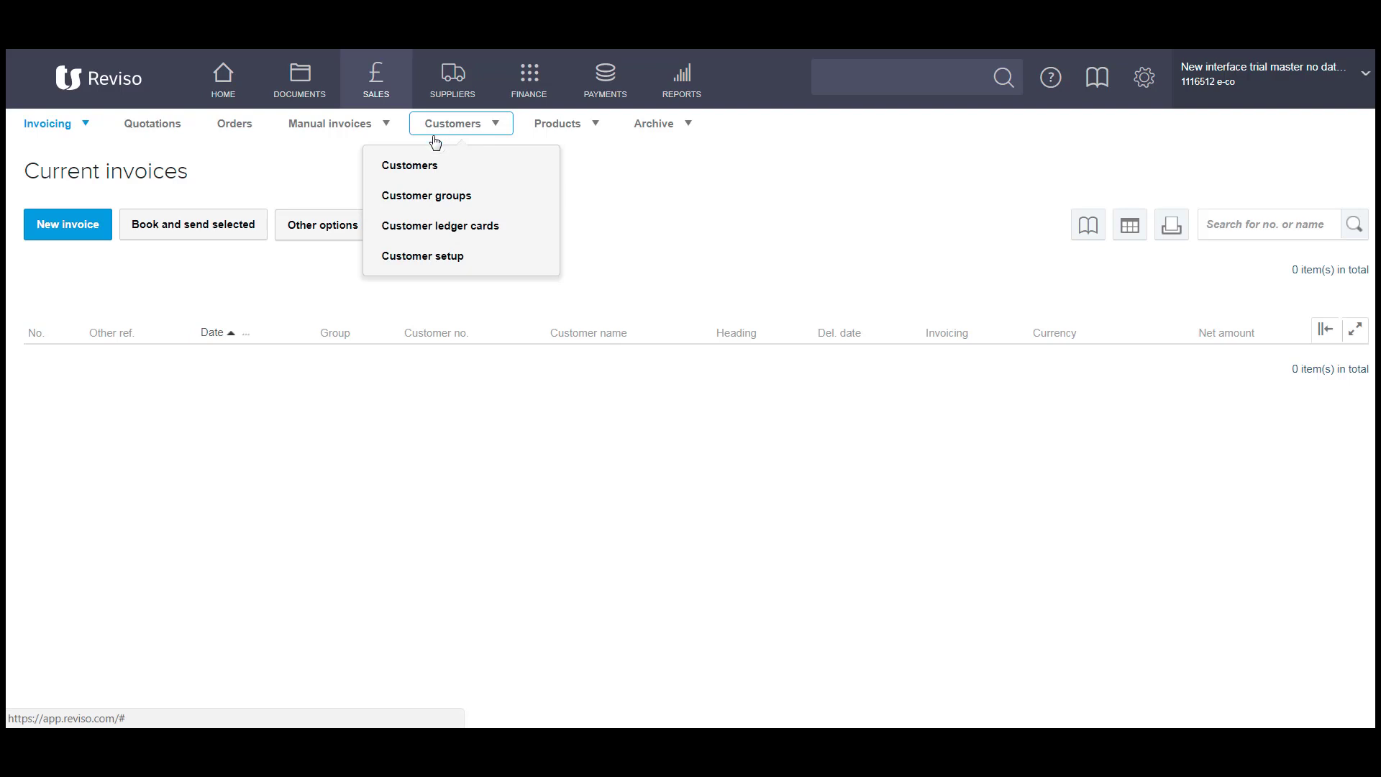
left_click(410, 167)
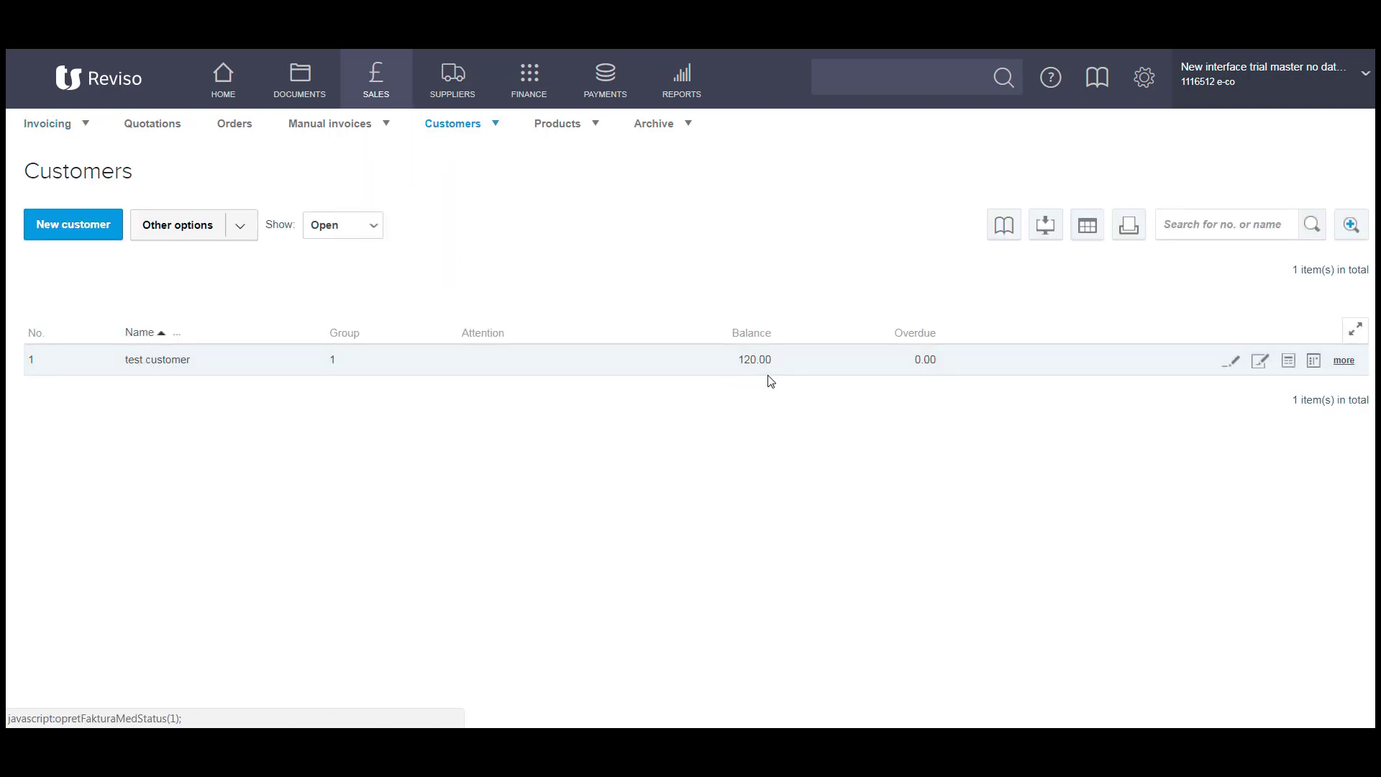
left_click(1288, 365)
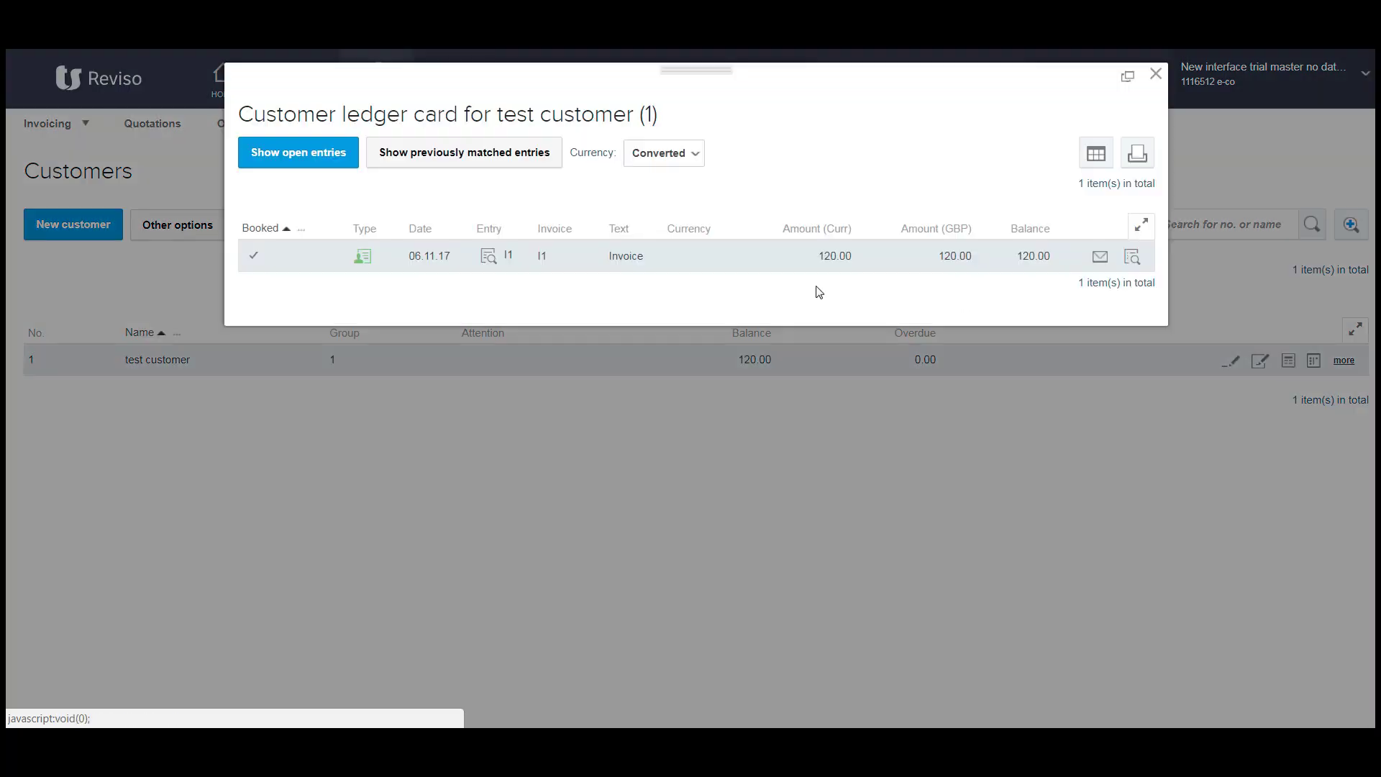